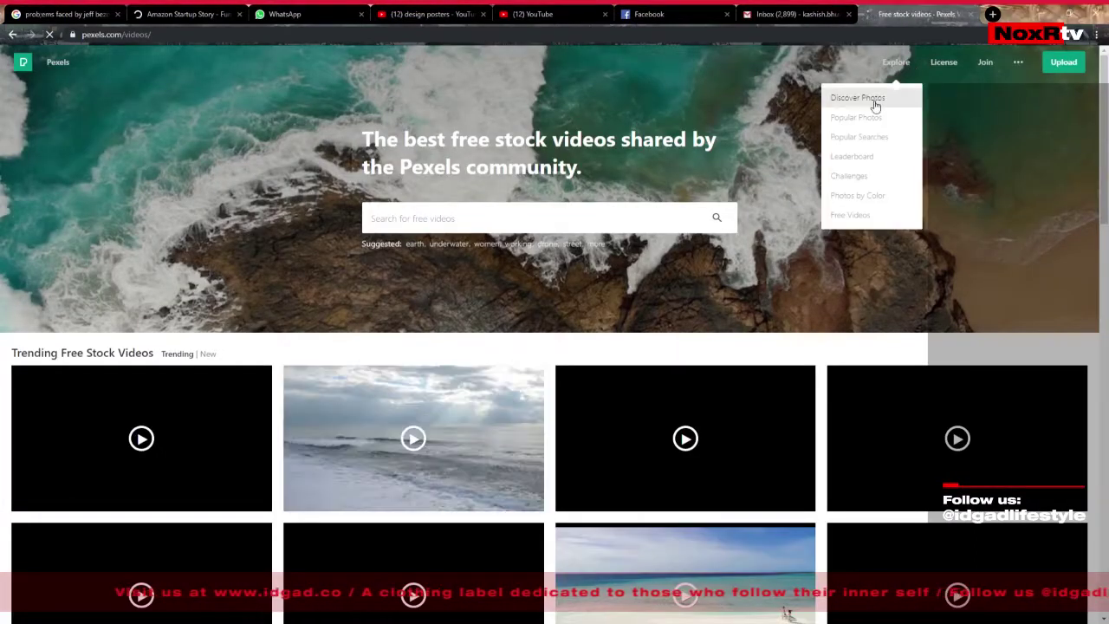
Step: Go to Pexels' Discover photo collections and browse down the list
left_click(875, 101)
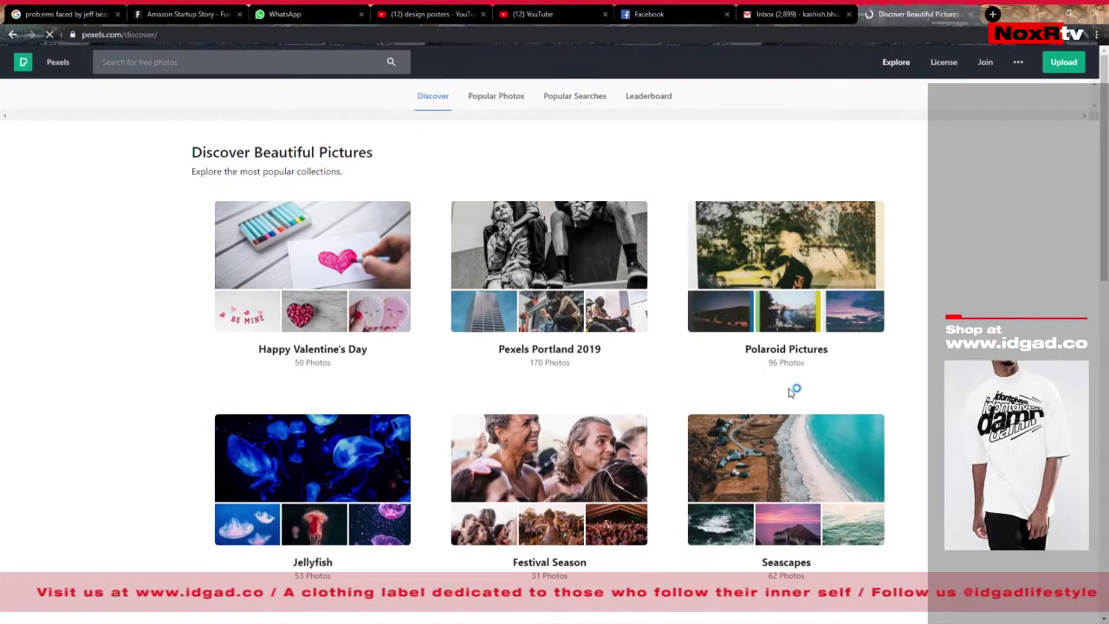
scroll(790, 392, "down", 1)
scroll(887, 440, "down", 4)
scroll(887, 441, "up", 3)
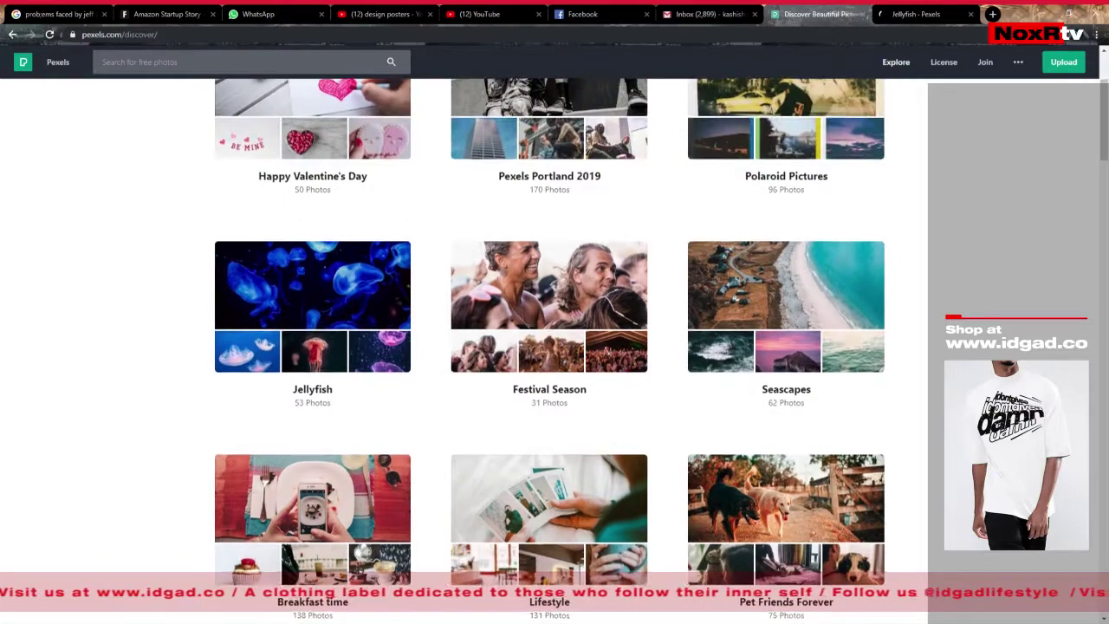
scroll(554, 346, "down", 5)
scroll(555, 347, "down", 3)
scroll(555, 346, "down", 5)
scroll(554, 346, "down", 5)
scroll(968, 395, "down", 3)
scroll(968, 395, "up", 5)
scroll(968, 395, "down", 5)
scroll(968, 395, "down", 5)
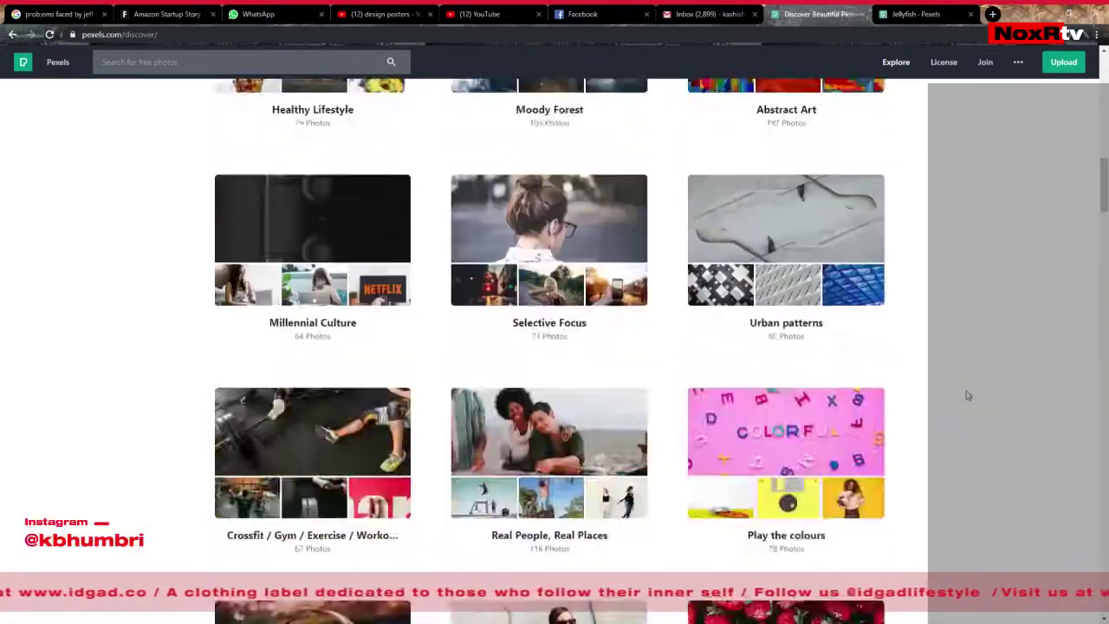
scroll(968, 395, "up", 10)
scroll(965, 391, "up", 3)
scroll(911, 366, "down", 3)
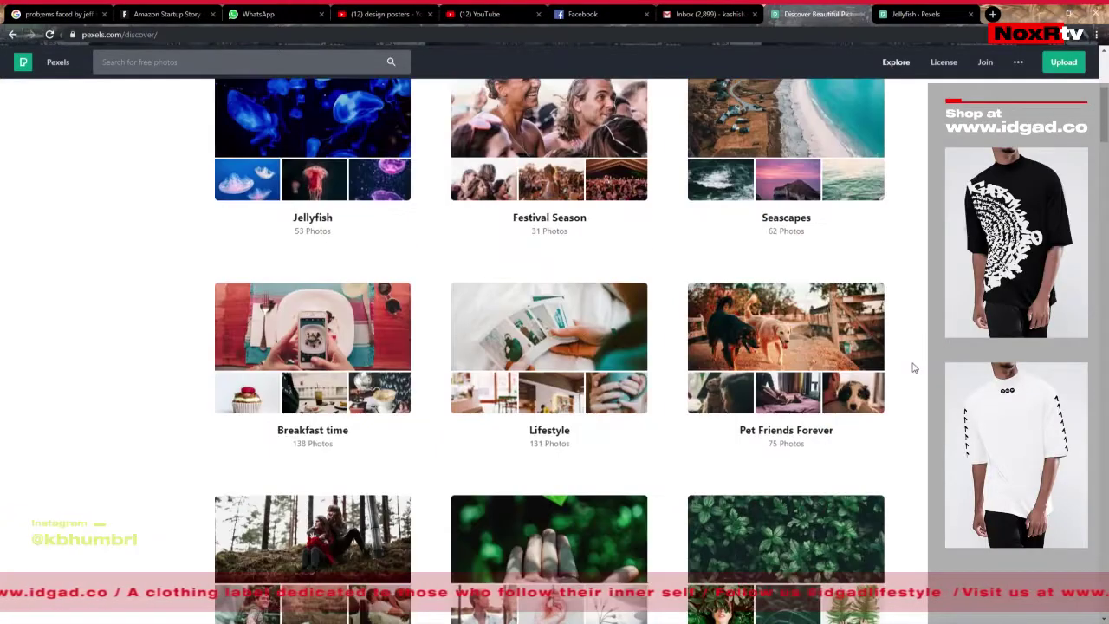
scroll(913, 367, "down", 4)
scroll(913, 368, "down", 5)
scroll(912, 367, "down", 3)
scroll(912, 367, "down", 4)
scroll(913, 368, "down", 4)
Step: Open the Beautiful Sunsets collection in a new tab and switch to the Jellyfish collection
middle_click(786, 109)
scroll(762, 156, "down", 5)
scroll(728, 182, "down", 4)
scroll(711, 196, "down", 5)
scroll(712, 196, "up", 5)
scroll(711, 195, "down", 5)
key("ctrl+Tab")
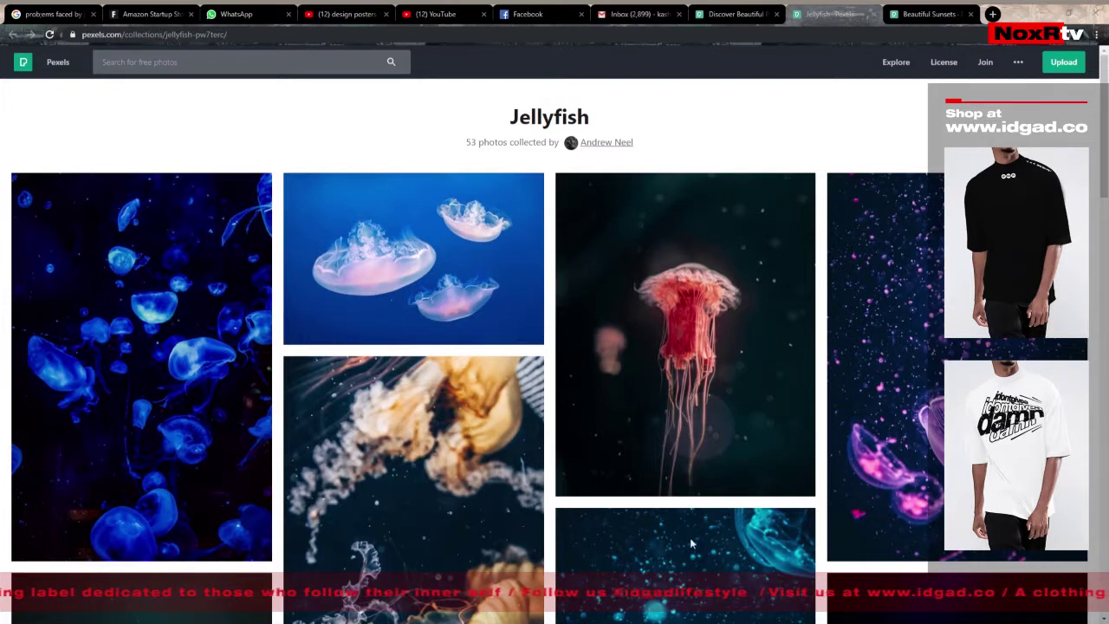
Step: Load jiosaavn.com in a new tab, then open a Jellyfish collection photo in another tab
key("ctrl+t")
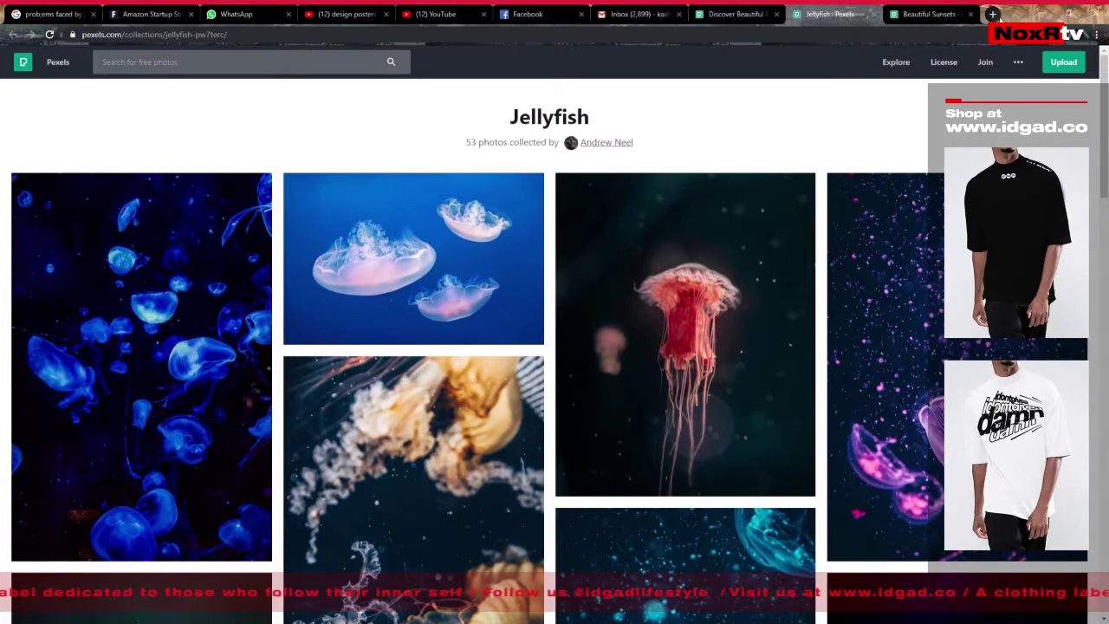
left_click(684, 366)
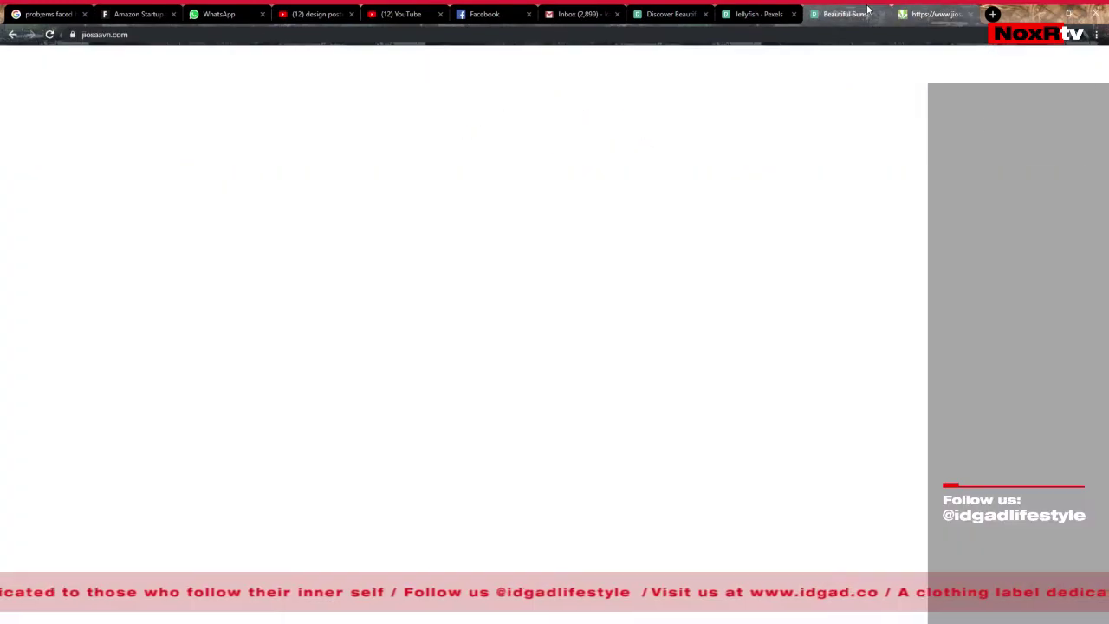
left_click(754, 14)
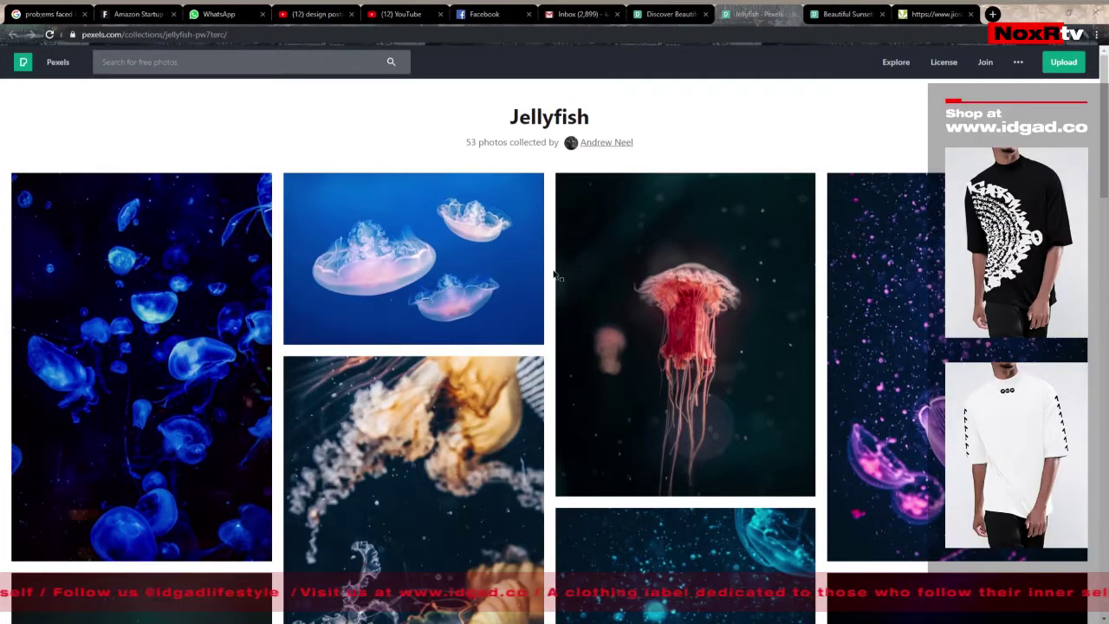
middle_click(622, 509)
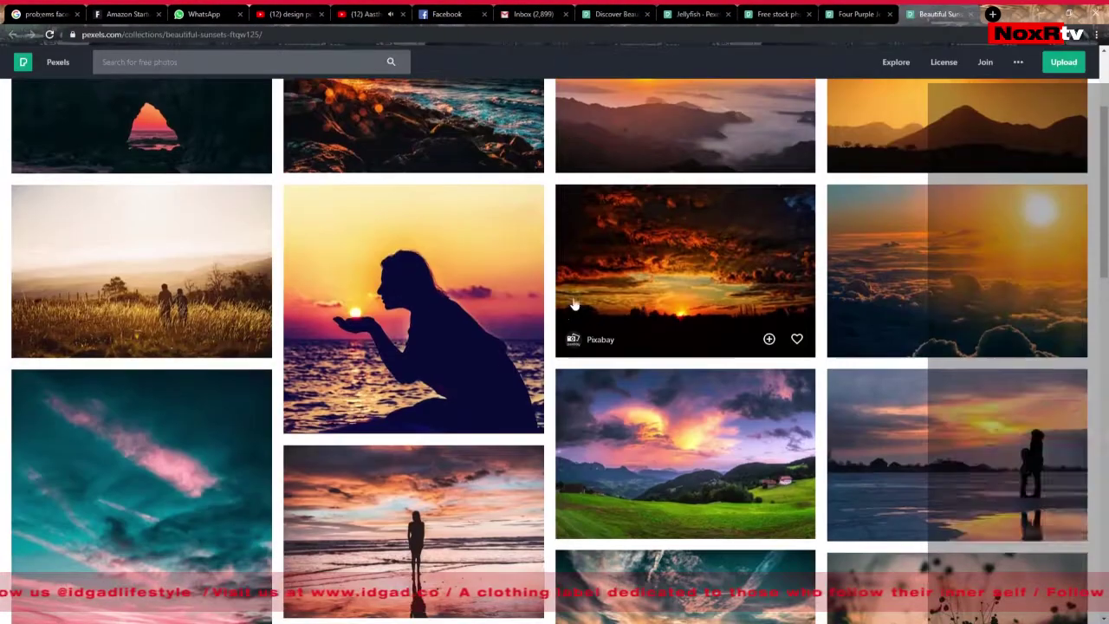
scroll(573, 303, "down", 1)
scroll(347, 346, "down", 2)
Step: Open the man-raising-arms sunset photo and draw a cropping rectangle over it in Illustrator
middle_click(139, 260)
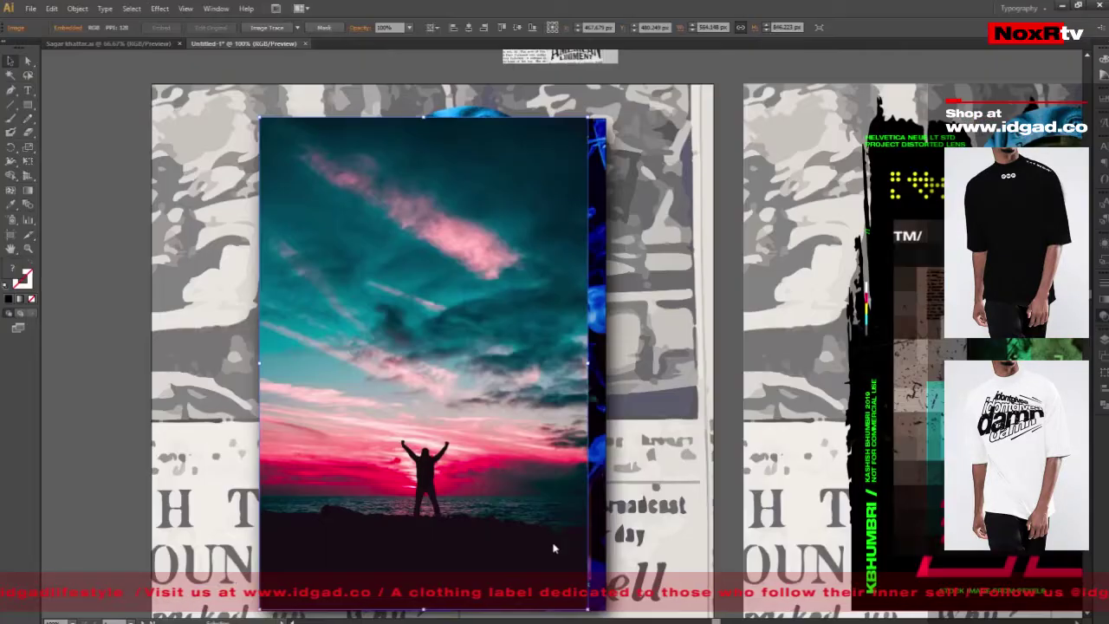
left_click_drag(260, 609, 618, 98)
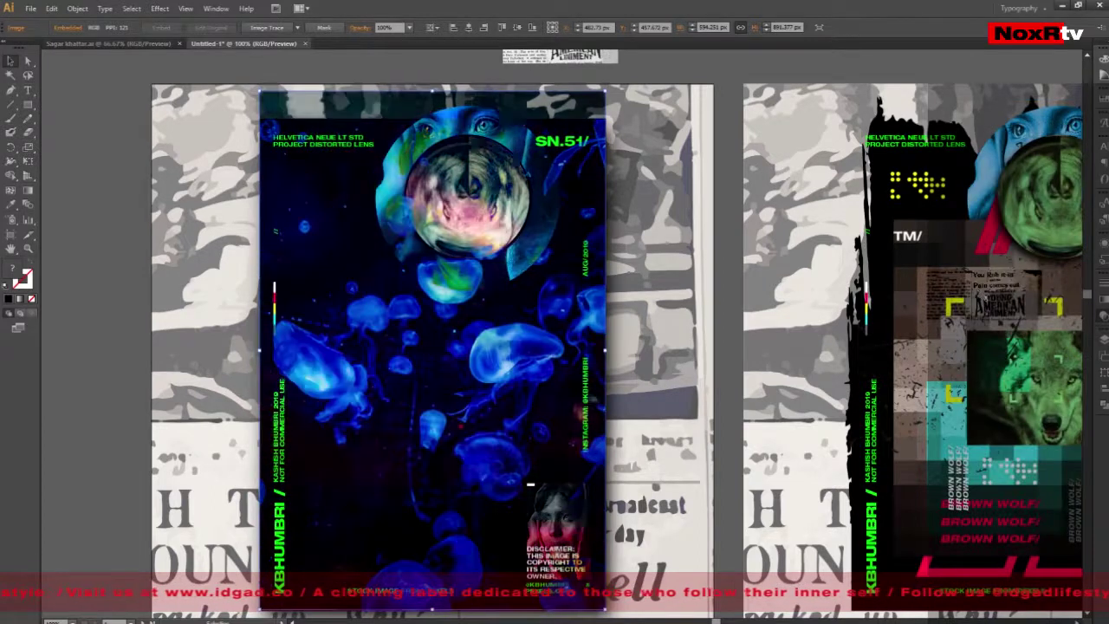
left_click_drag(531, 293, 621, 251)
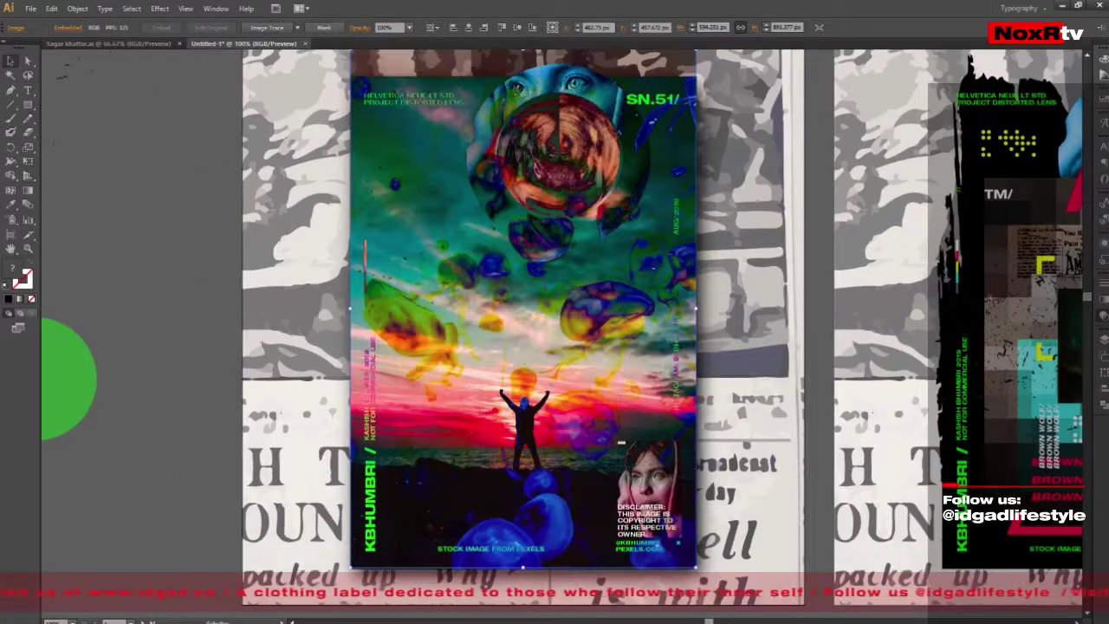
Step: Place a copy of the cropped sunset photo onto the lower half of the jellyfish poster
key("ctrl+minus")
key("ctrl+minus")
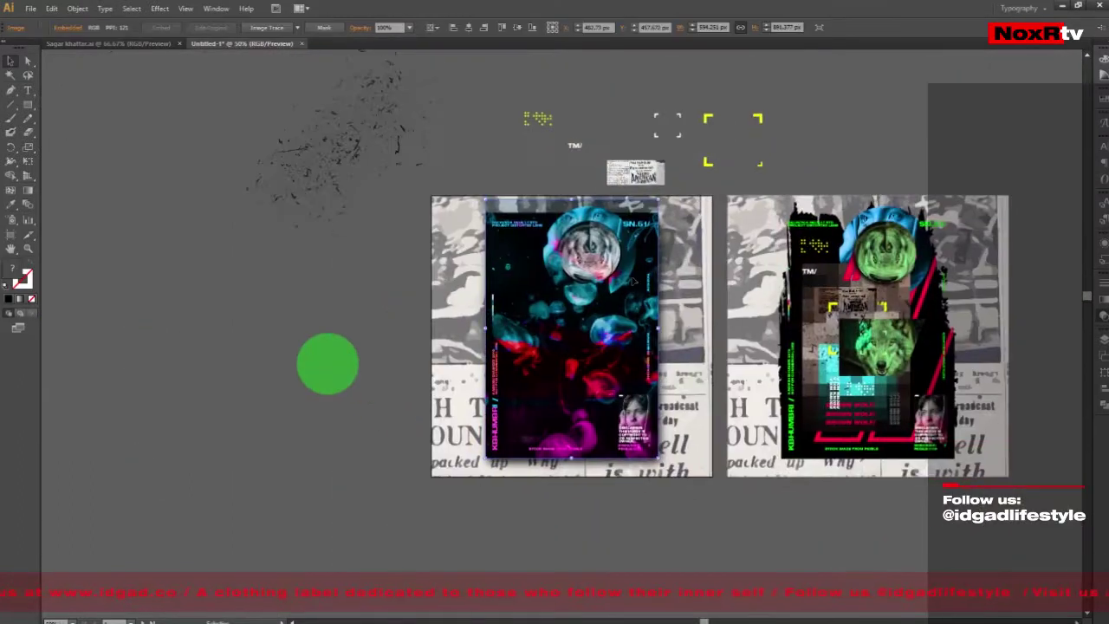
scroll(462, 372, "up", 3)
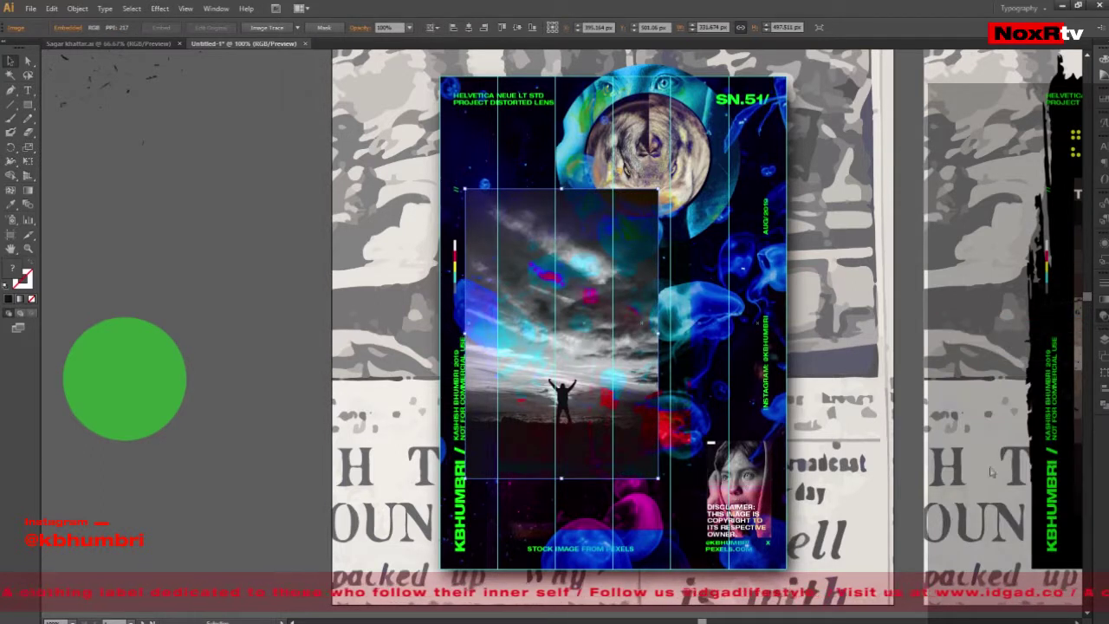
left_click_drag(590, 329, 344, 236)
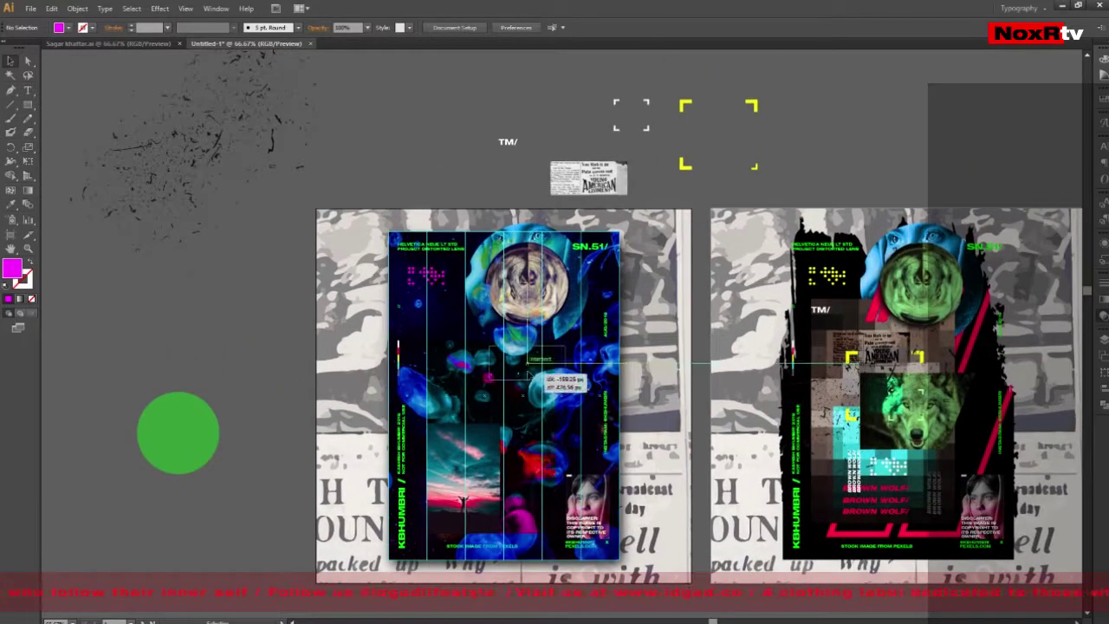
Step: Move the newspaper clipping low onto the poster and draw a magenta square in its centre
left_click_drag(529, 373, 531, 373)
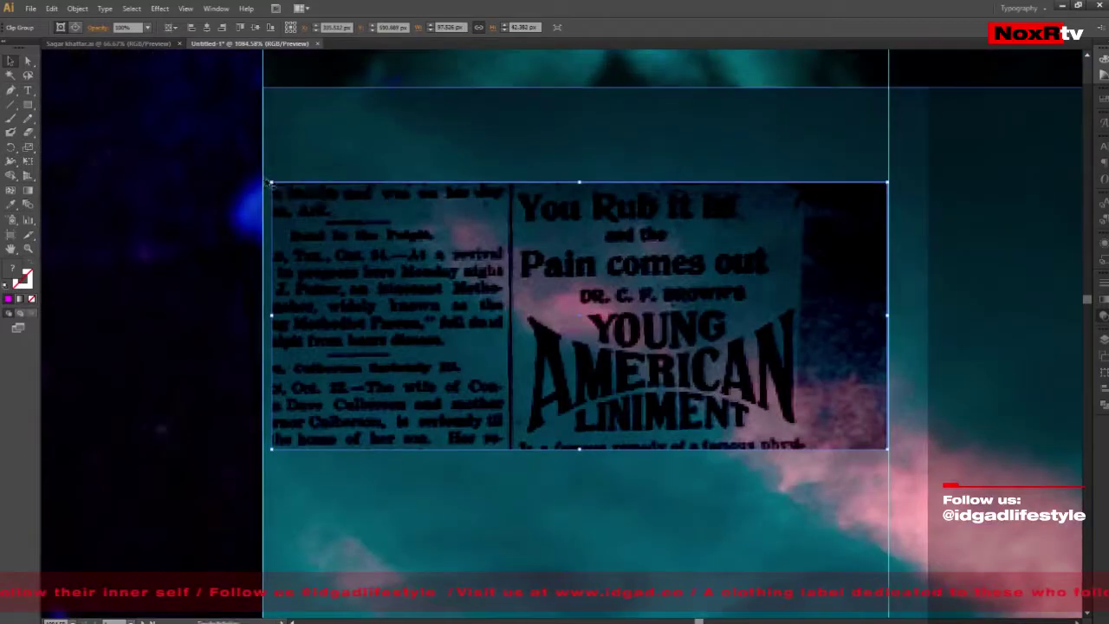
left_click_drag(270, 185, 501, 342)
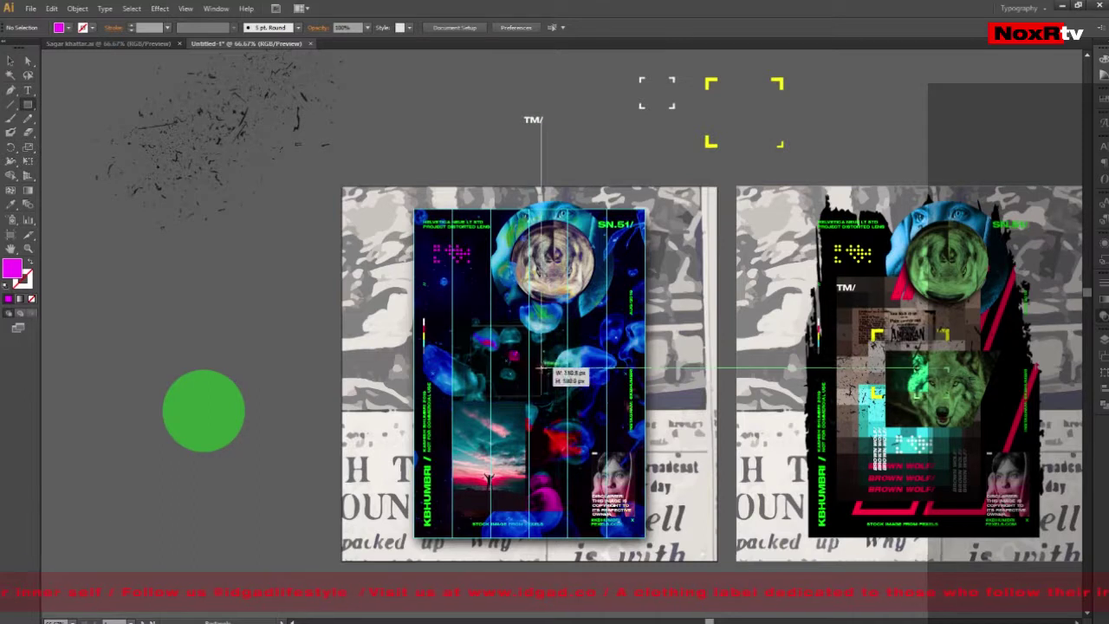
left_click_drag(539, 371, 528, 386)
scroll(507, 365, "up", 5)
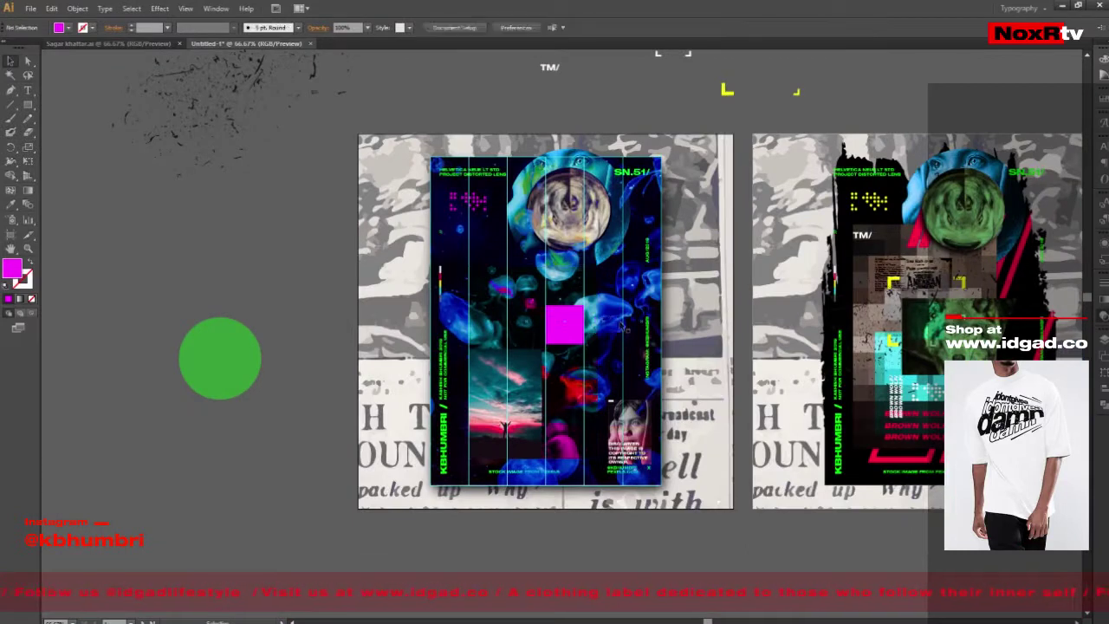
Step: Move the yellow corner-bracket group and TM/ label beside the central magenta square
left_click_drag(564, 317, 584, 411)
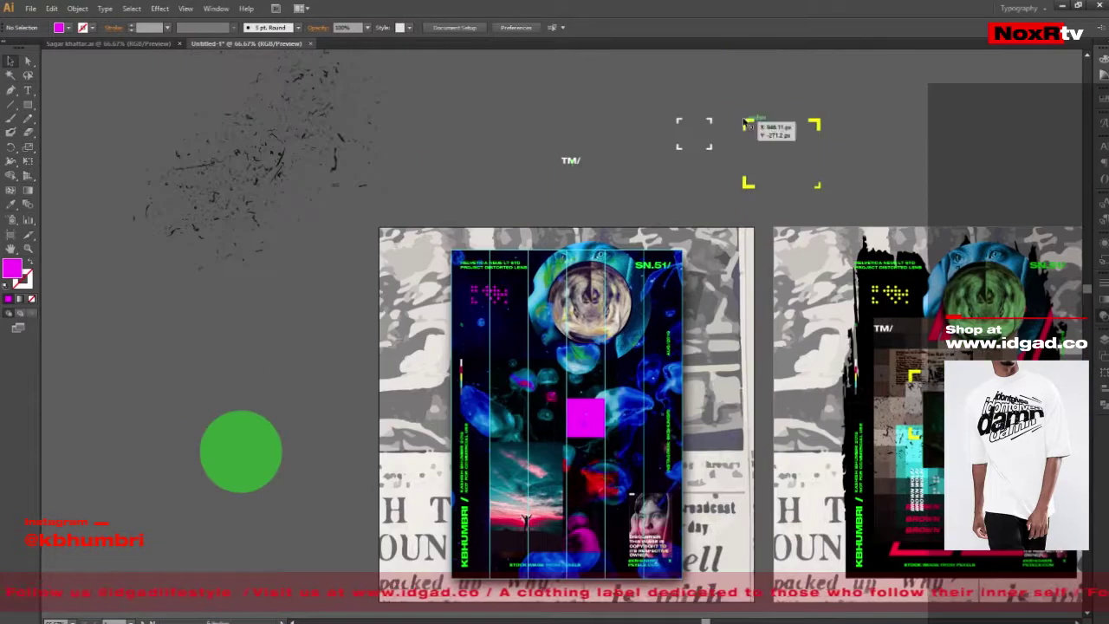
left_click(584, 411)
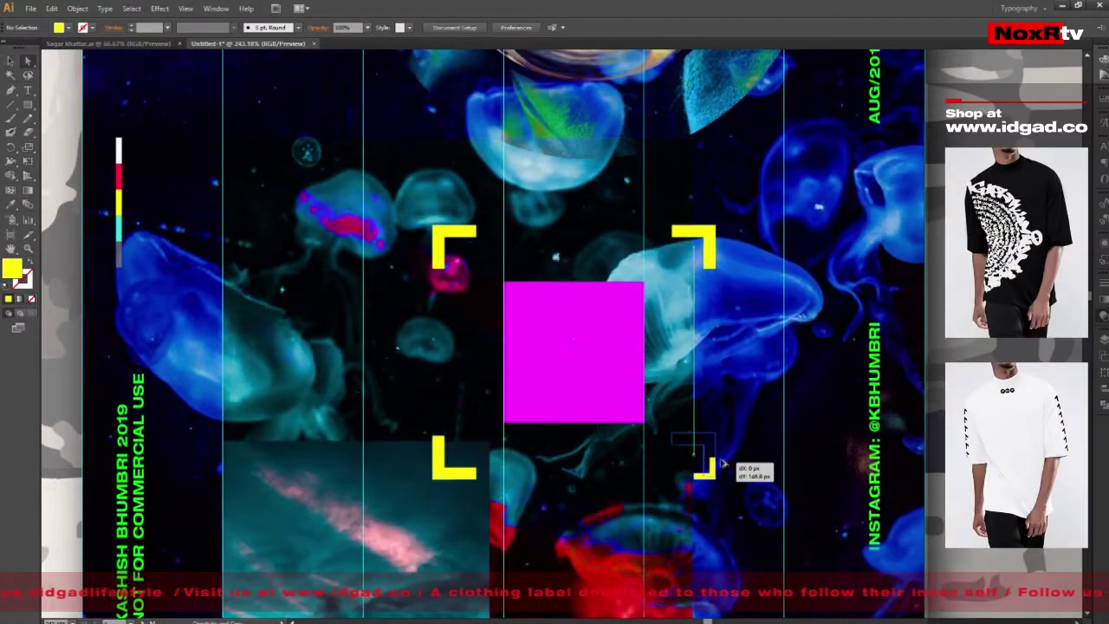
left_click_drag(722, 465, 702, 429)
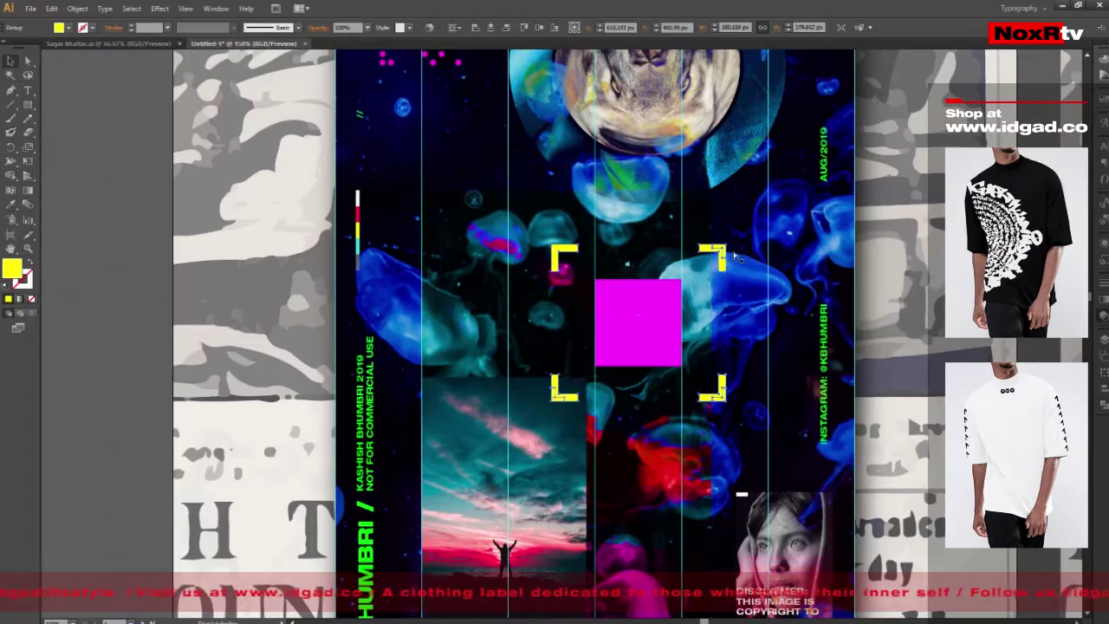
left_click_drag(734, 256, 735, 258)
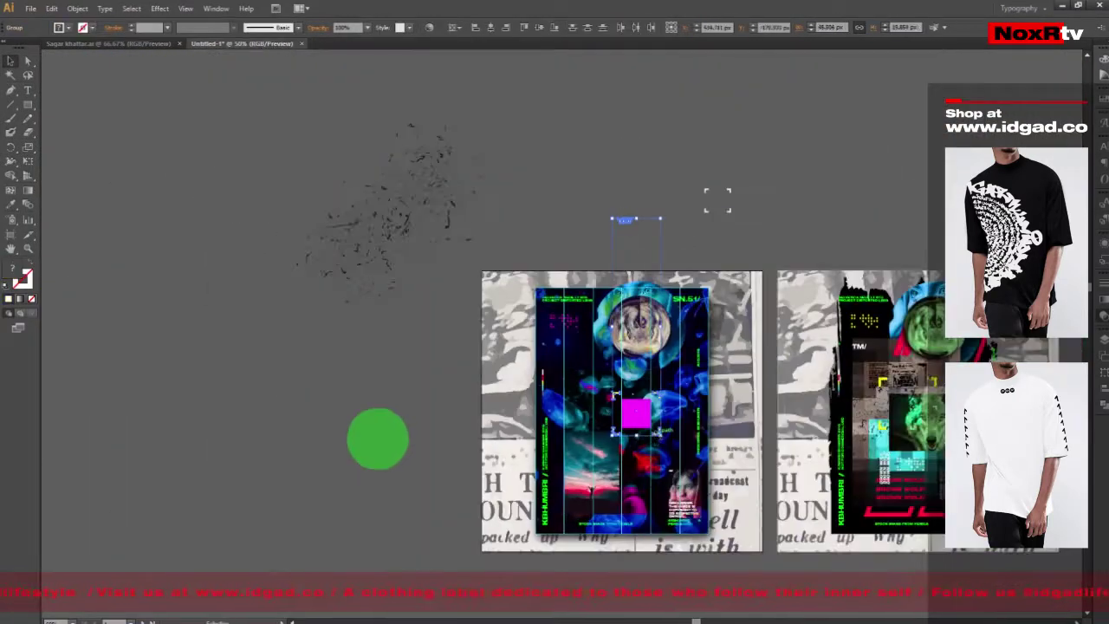
scroll(613, 431, "up", 2)
scroll(614, 430, "up", 2)
scroll(614, 431, "up", 1)
left_click_drag(799, 401, 695, 431)
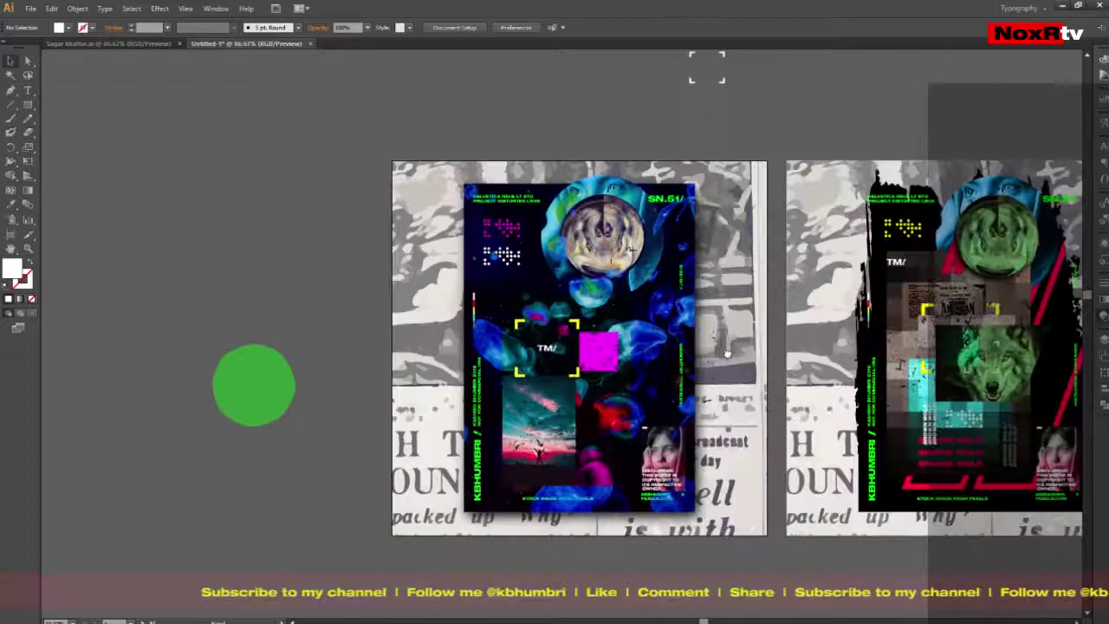
Step: Draw a small dark navy square inside the yellow brackets, behind the TM/ label
scroll(726, 353, "up", 3)
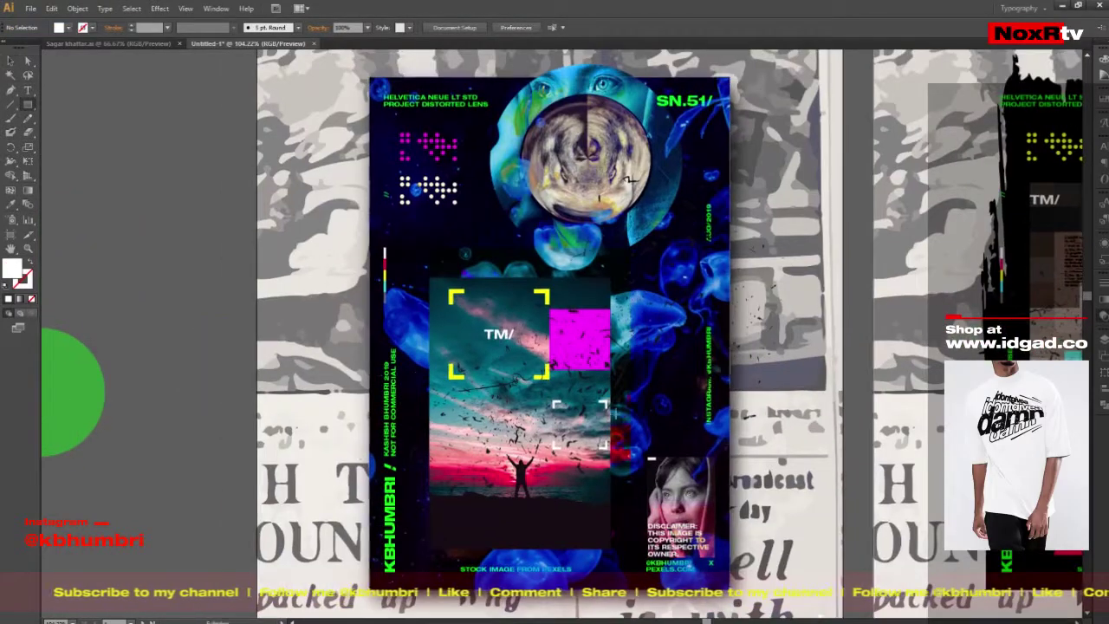
left_click_drag(527, 322, 528, 323)
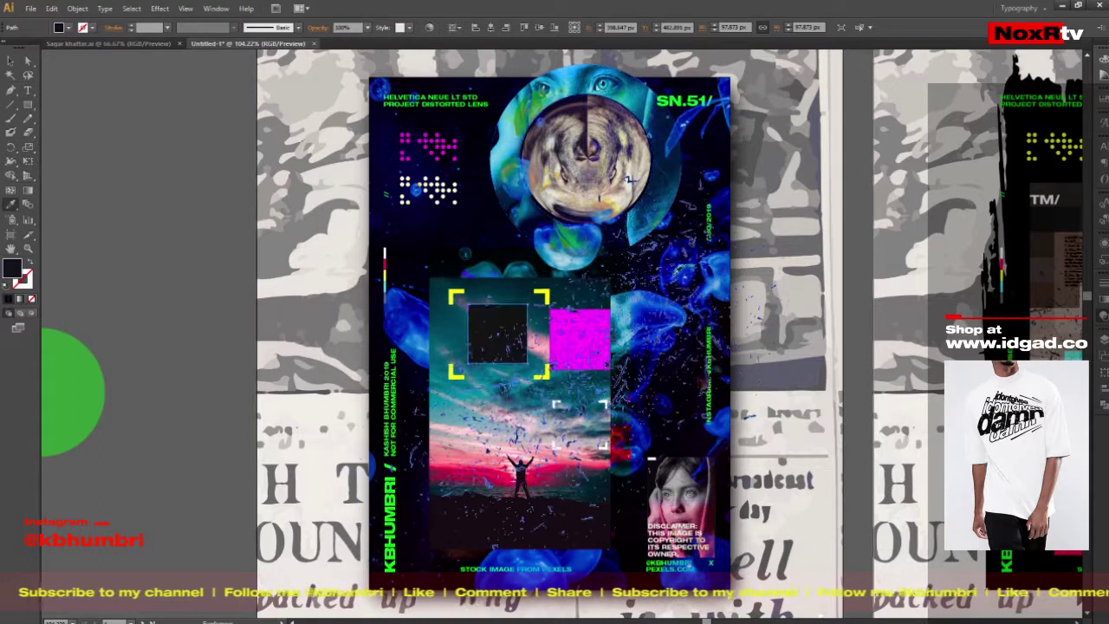
key("v")
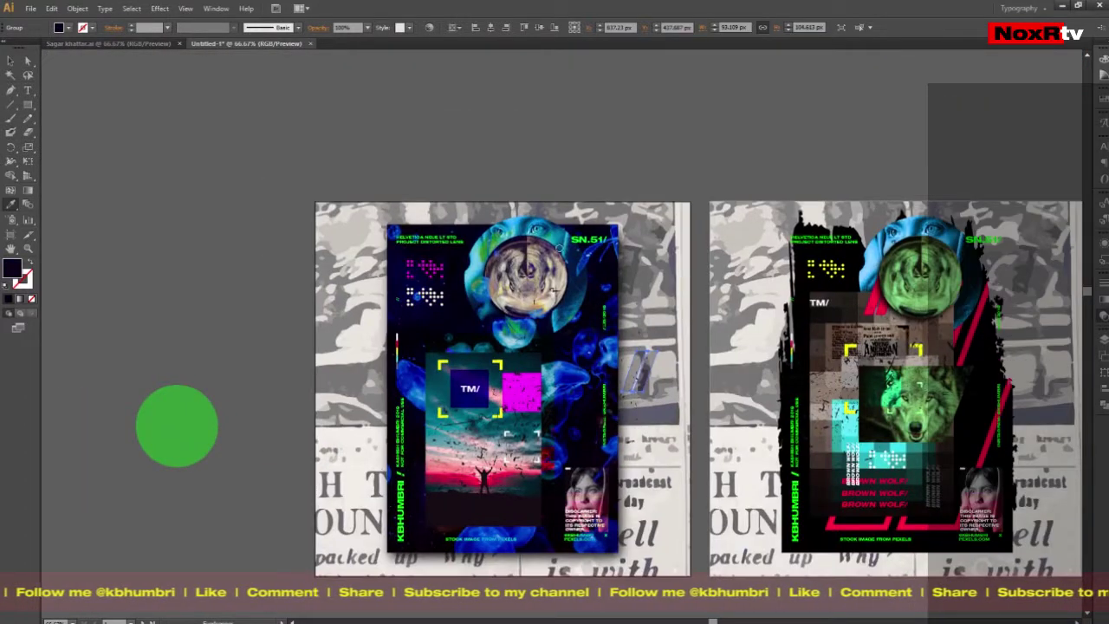
Step: Fill the double slash lime green and copy it to the photo panel's bottom-left and bottom-right corners
left_click(177, 425)
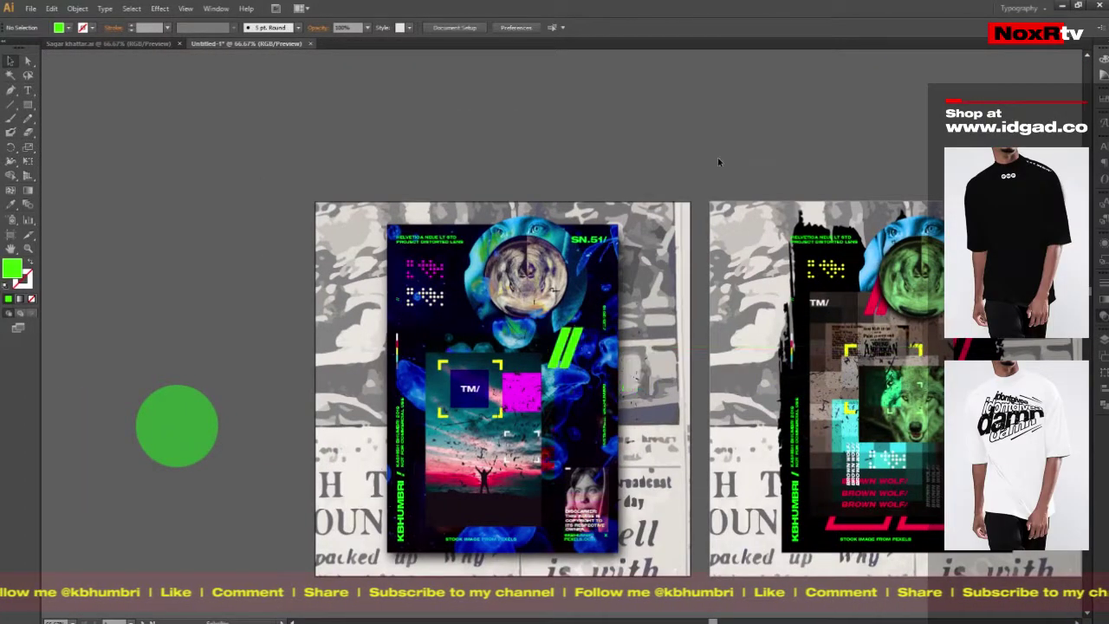
scroll(720, 164, "up", 3)
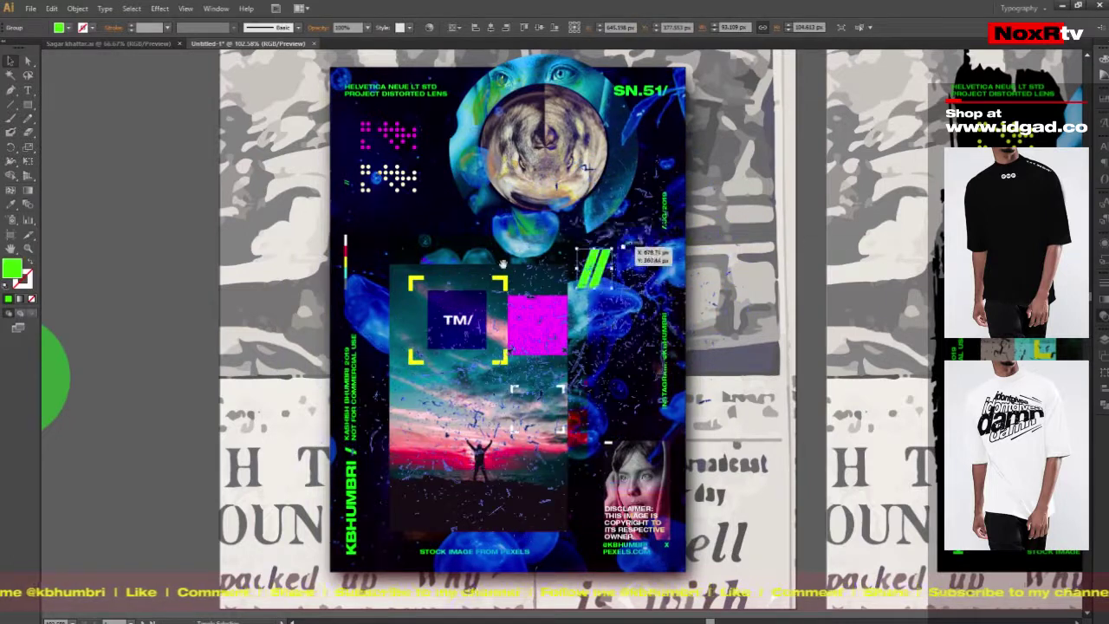
key("ctrl+1")
left_click_drag(567, 247, 373, 477)
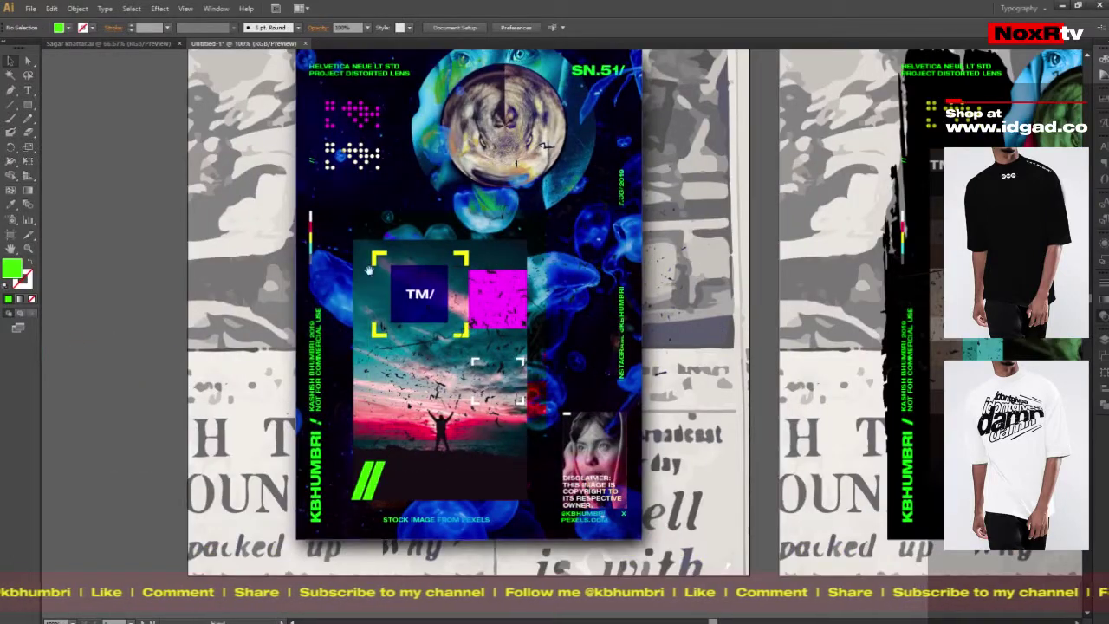
key("ctrl+minus")
left_click_drag(583, 393, 583, 394)
scroll(582, 395, "up", 5)
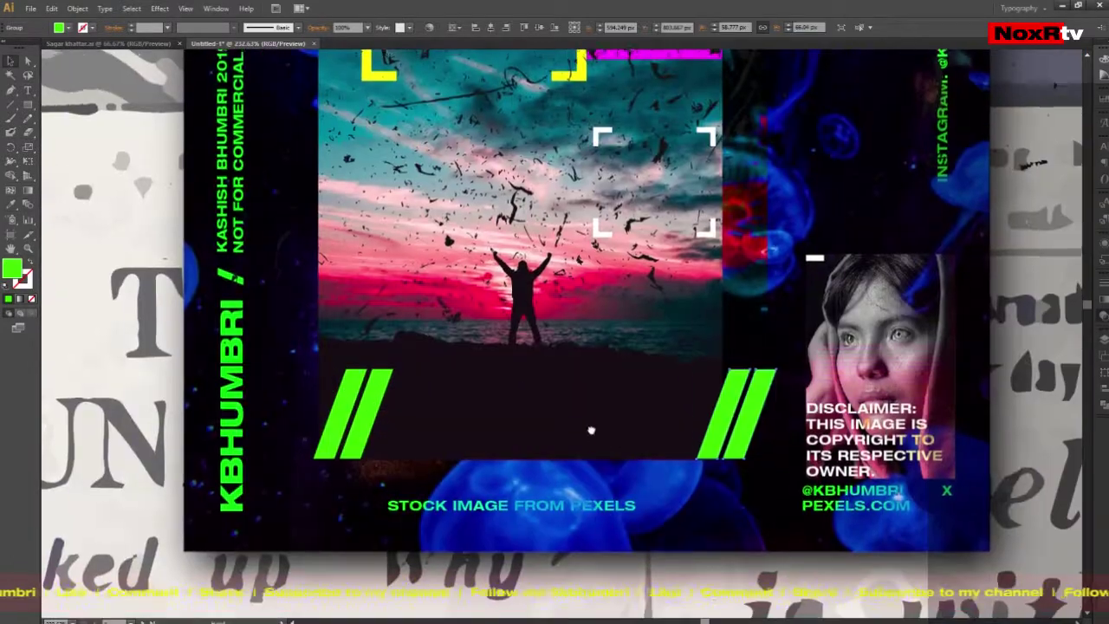
left_click(728, 412)
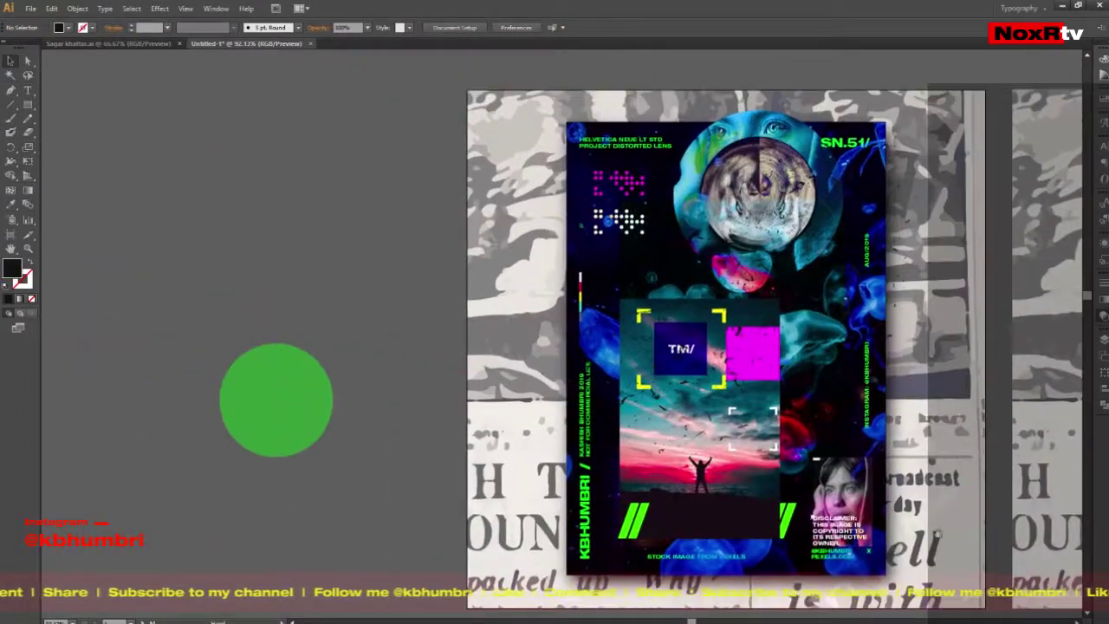
Step: Type FREEDOM, fill it green, and enlarge it beside the bottom-left double slash
left_click(634, 518)
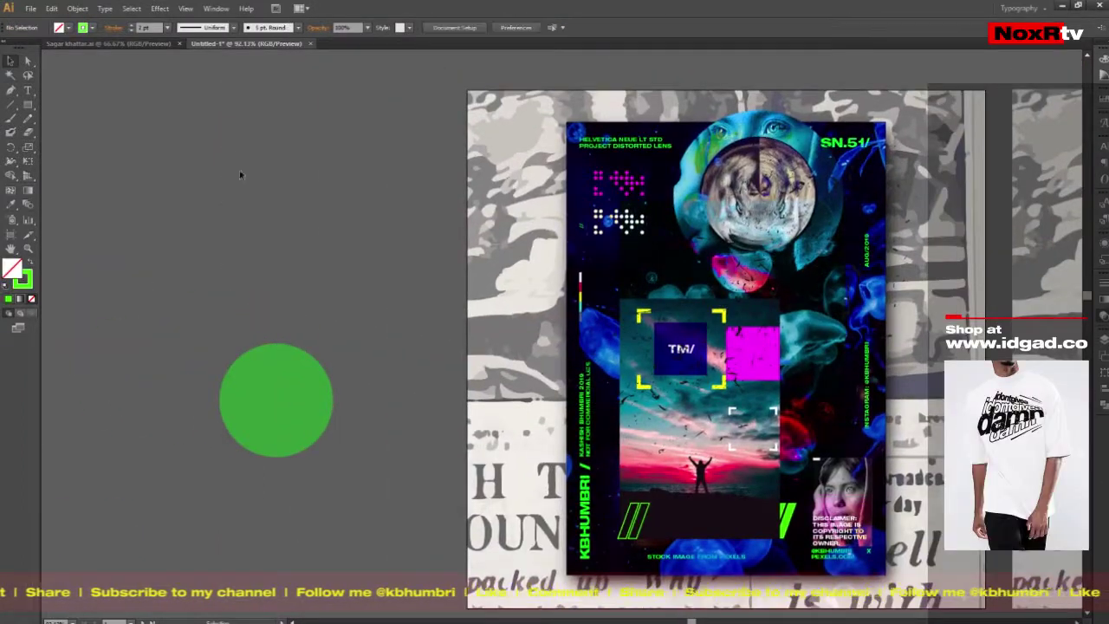
left_click_drag(240, 174, 255, 179)
key("t")
left_click(259, 180)
type("FREEDOM")
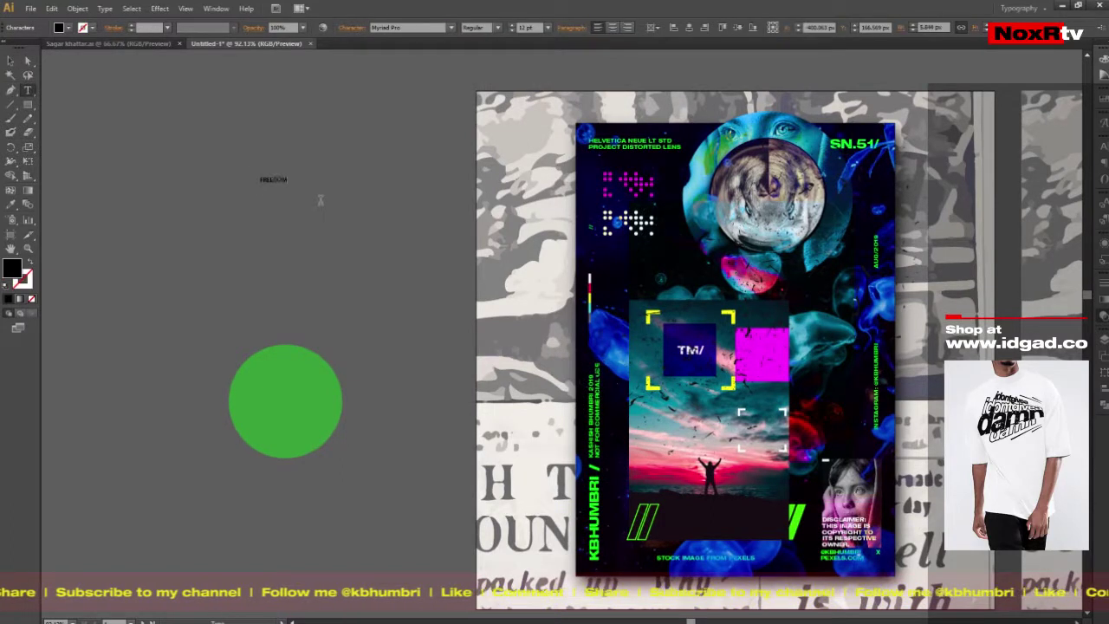
key("Escape")
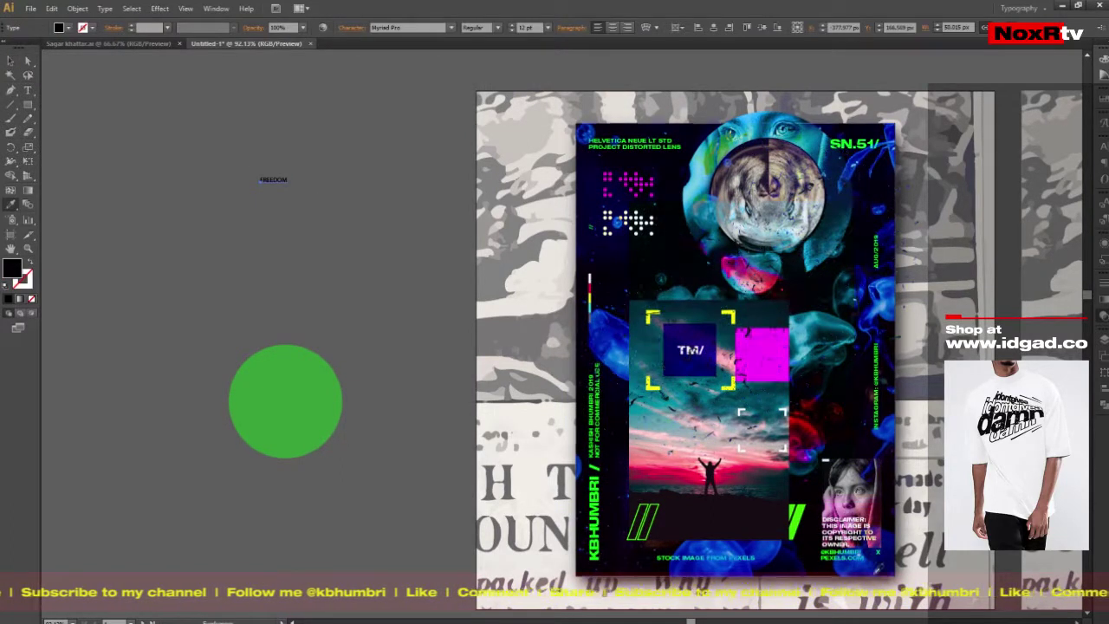
key("v")
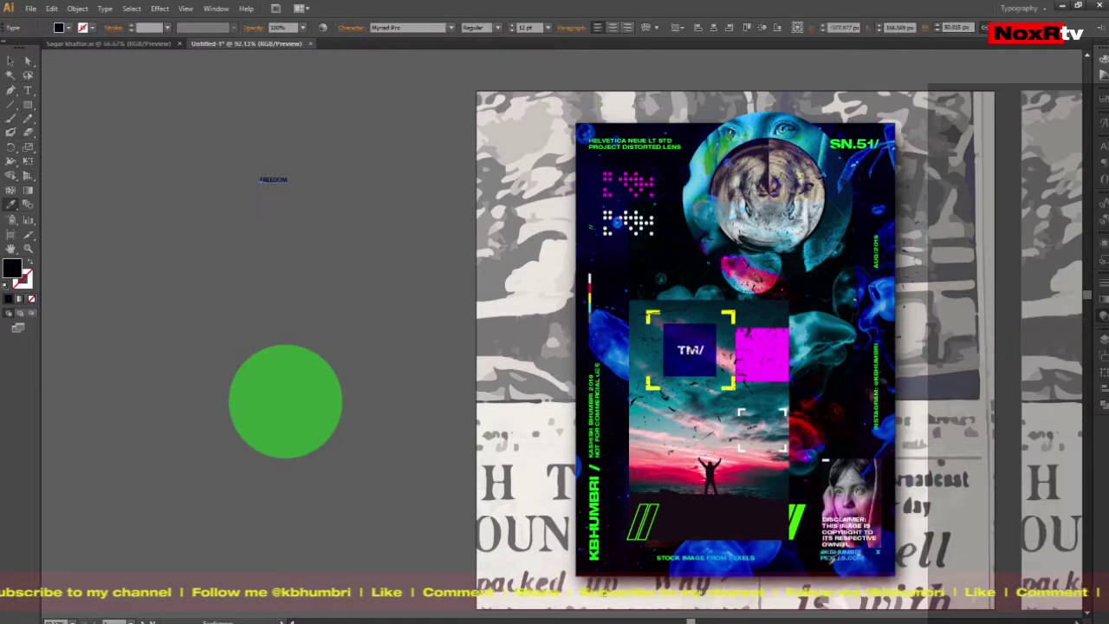
left_click(835, 559)
left_click(272, 180)
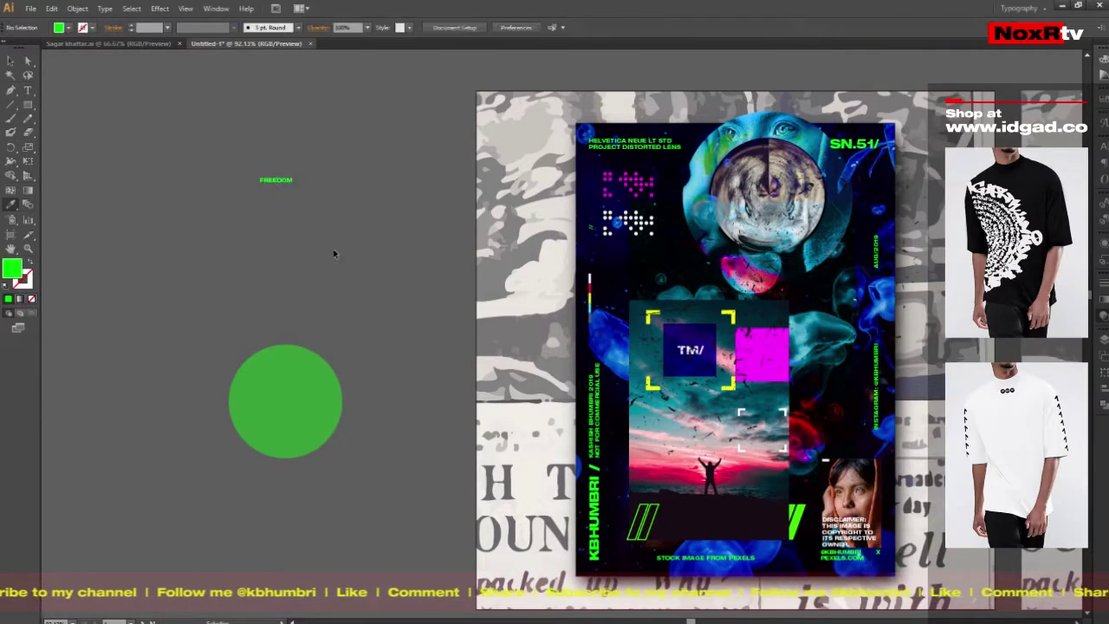
left_click_drag(410, 288, 411, 290)
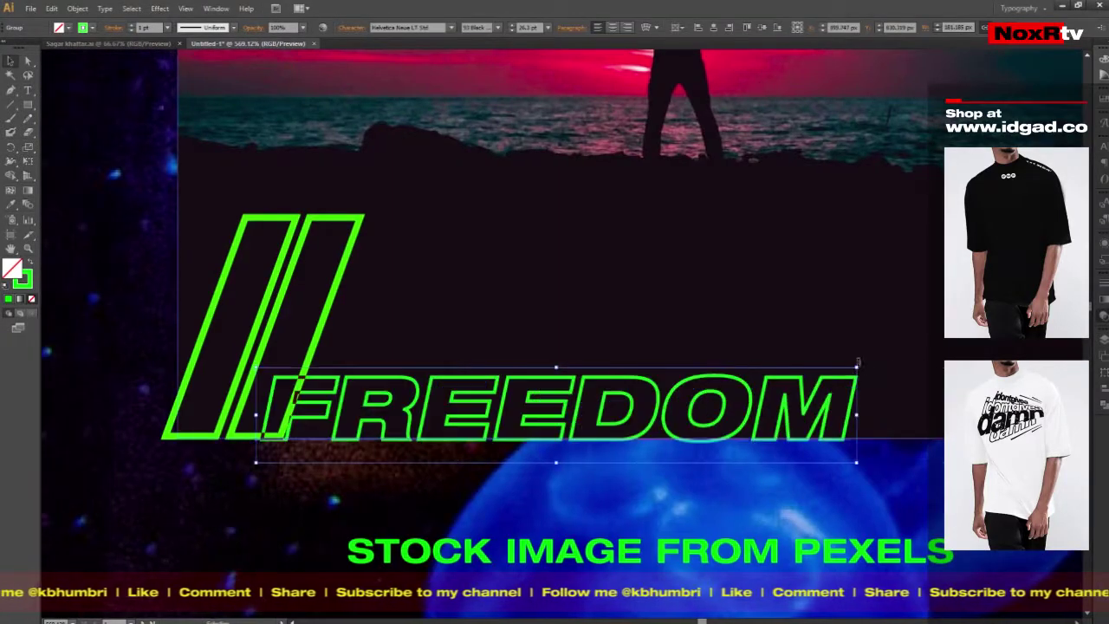
Step: Duplicate FREEDOM into three stacked lines and tighten their spacing
left_click_drag(710, 423, 711, 247)
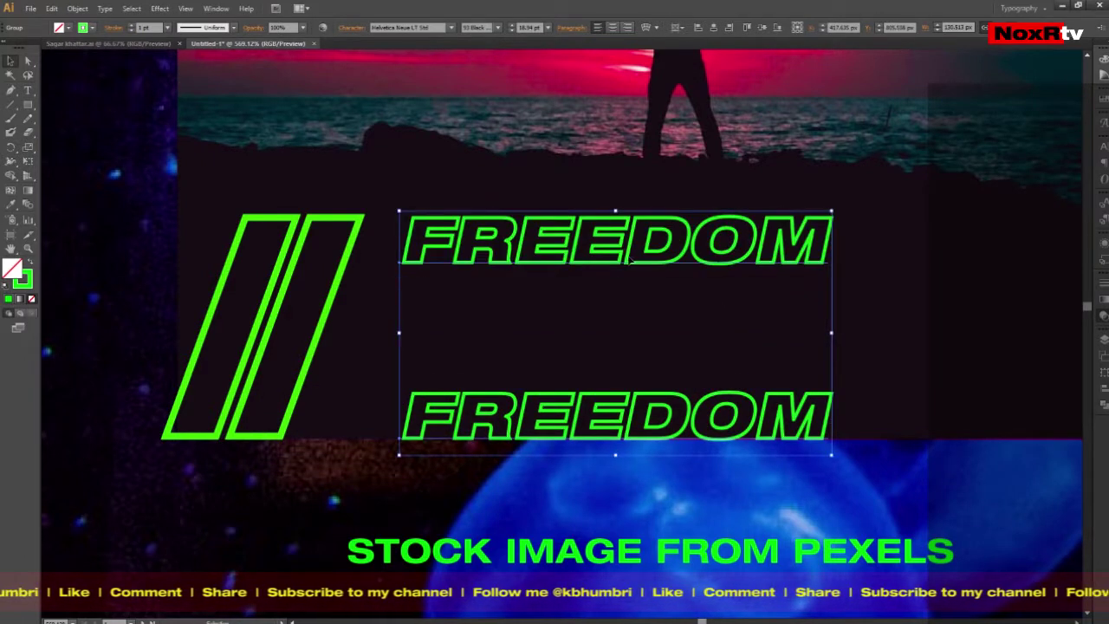
key("ctrl+alt+b")
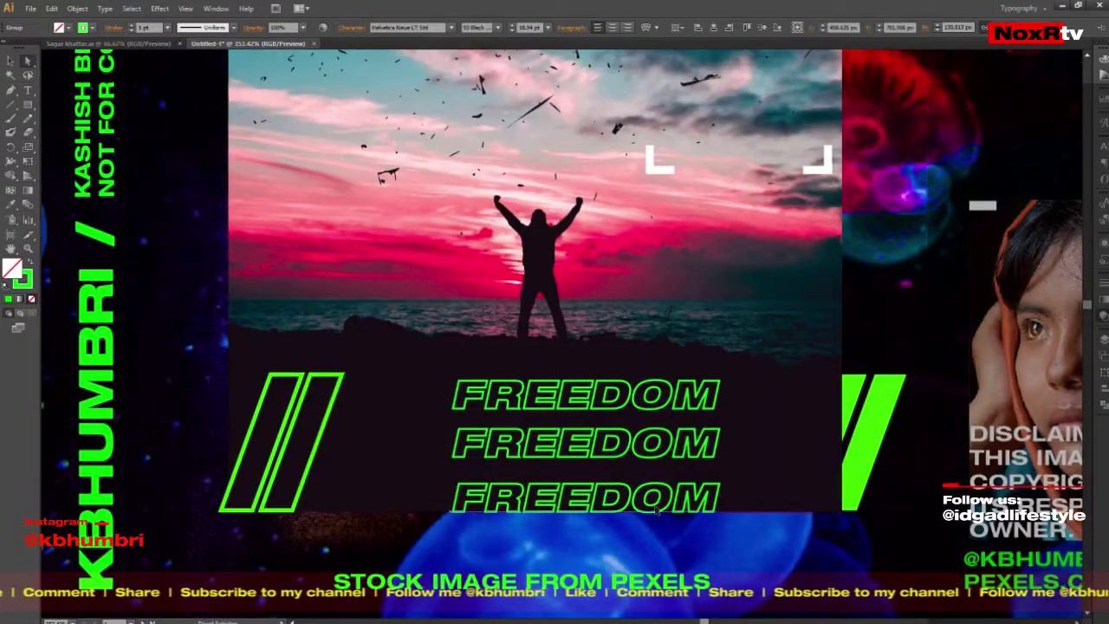
left_click_drag(656, 510, 655, 498)
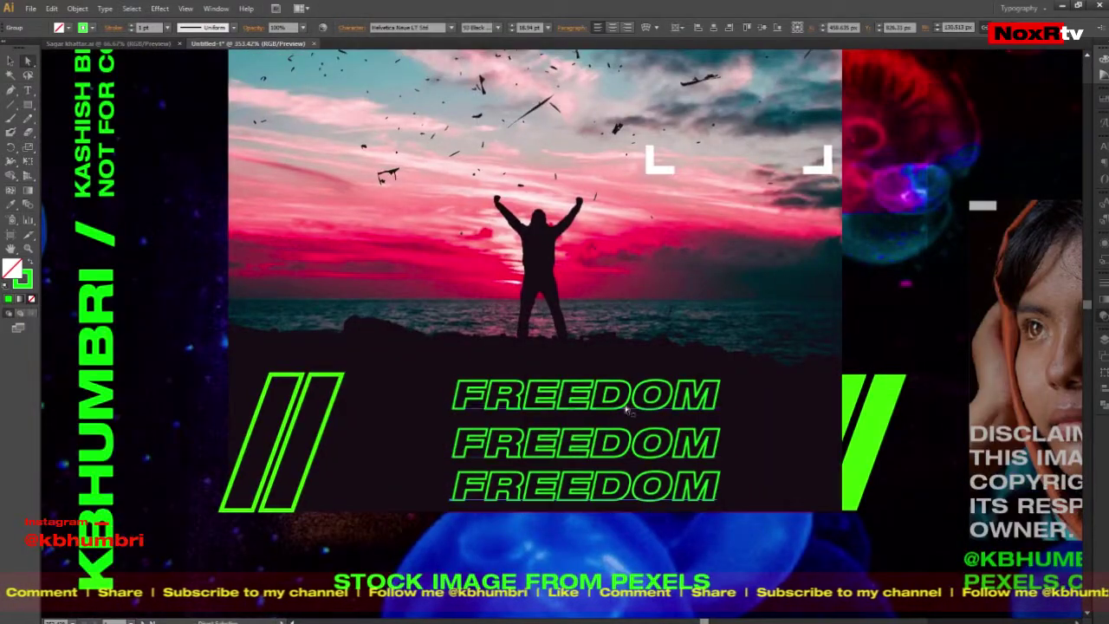
left_click(654, 403)
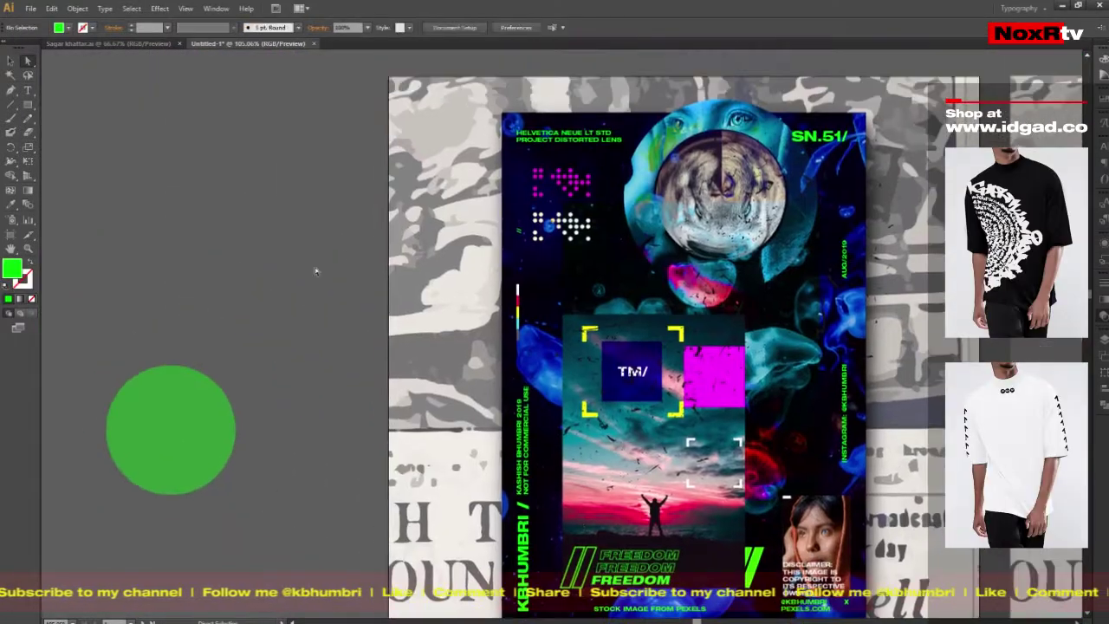
Step: Type AZADI and place vertical copies on the poster's left edge and inside the bracket frame
type("t")
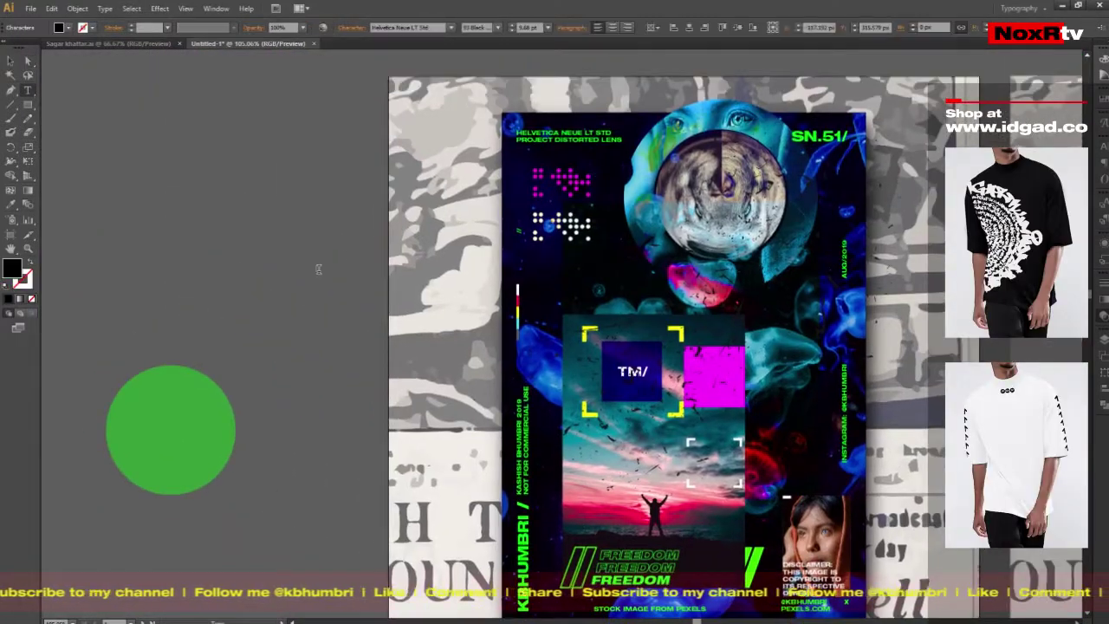
type("AZADI")
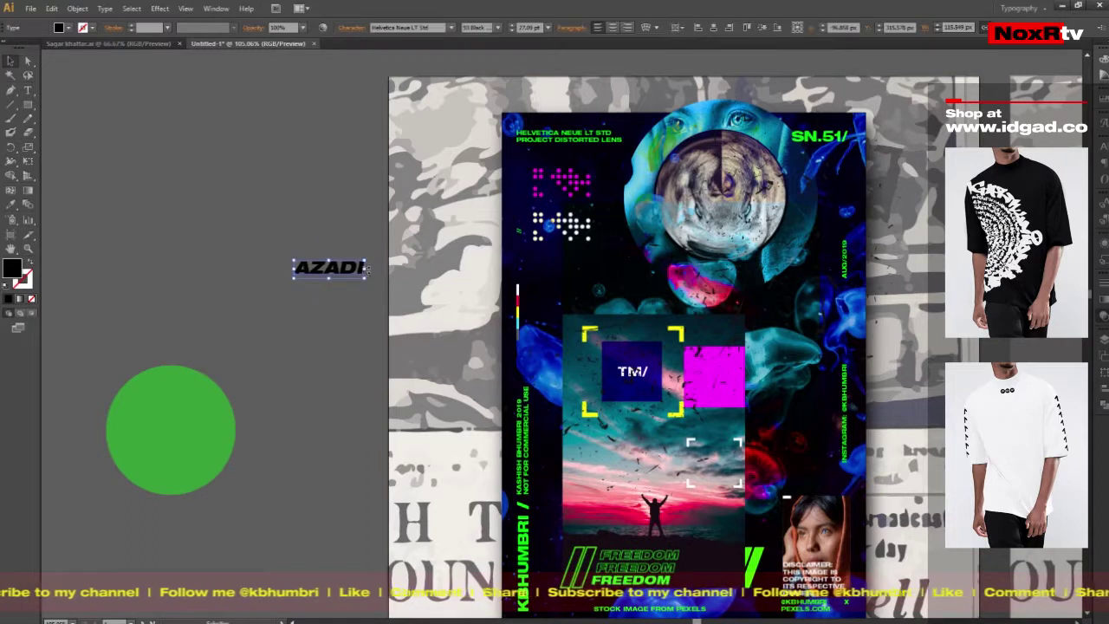
left_click_drag(520, 246, 544, 295)
left_click(577, 334)
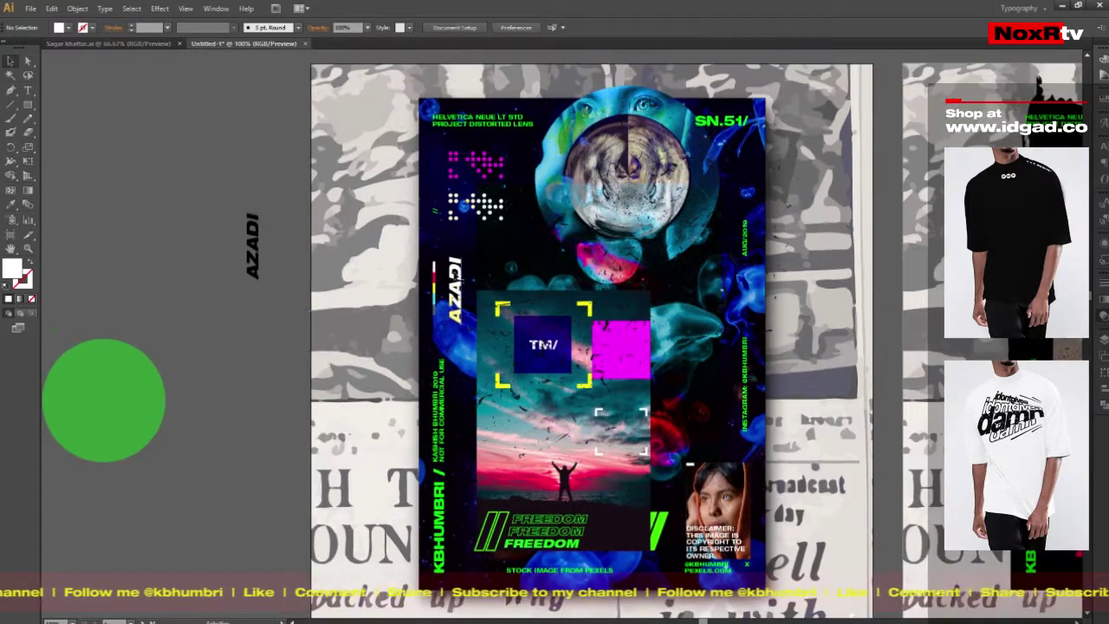
left_click(456, 291)
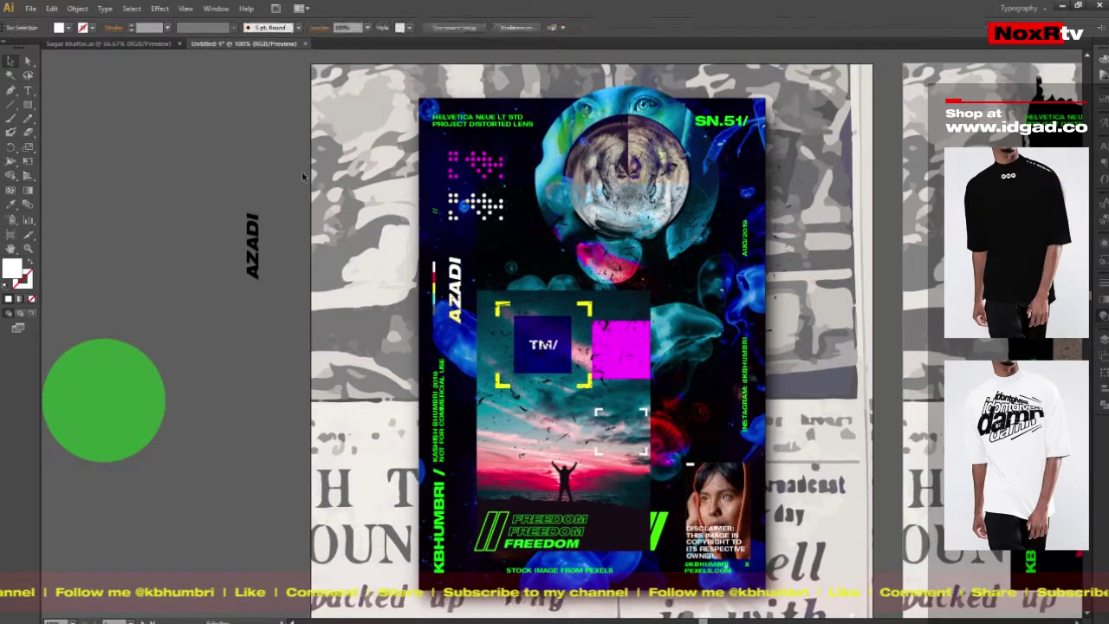
left_click_drag(623, 431, 624, 431)
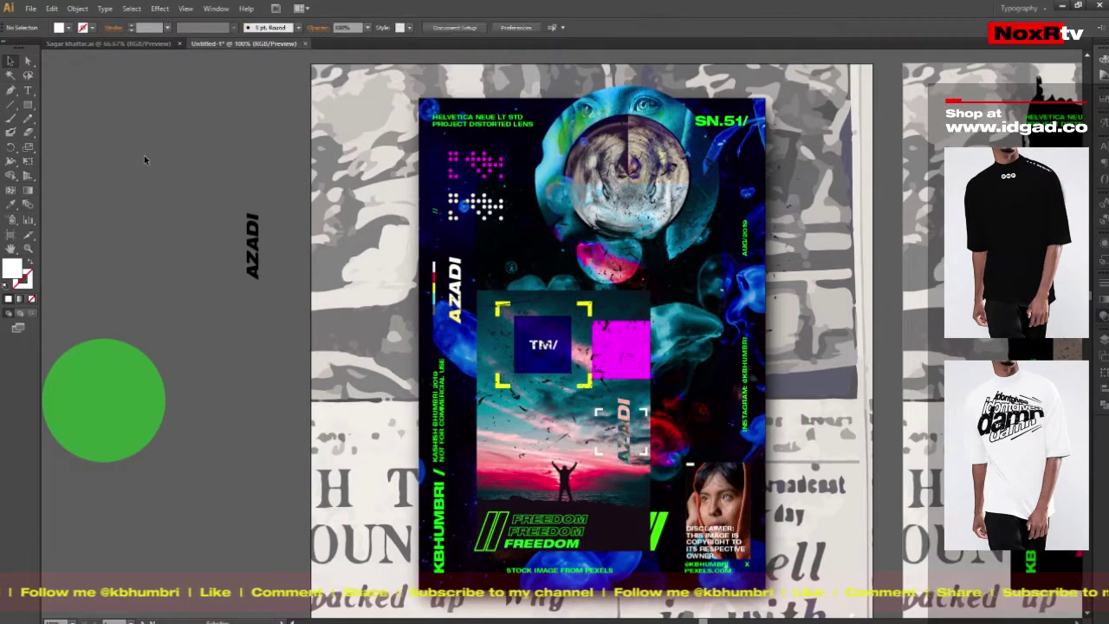
scroll(912, 394, "up", 5)
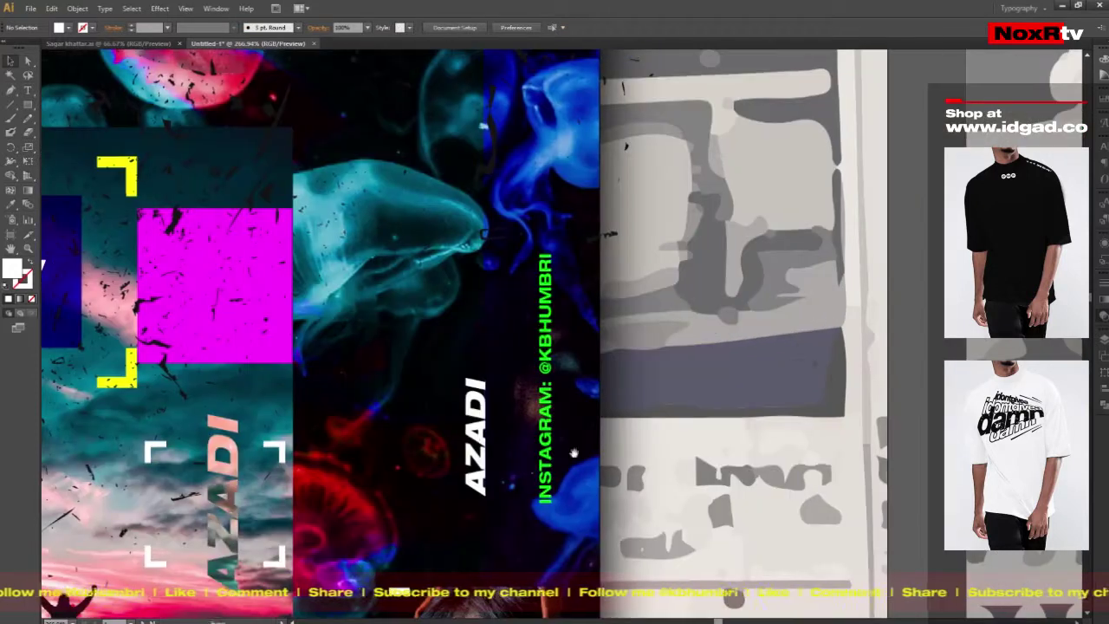
key("ctrl+1")
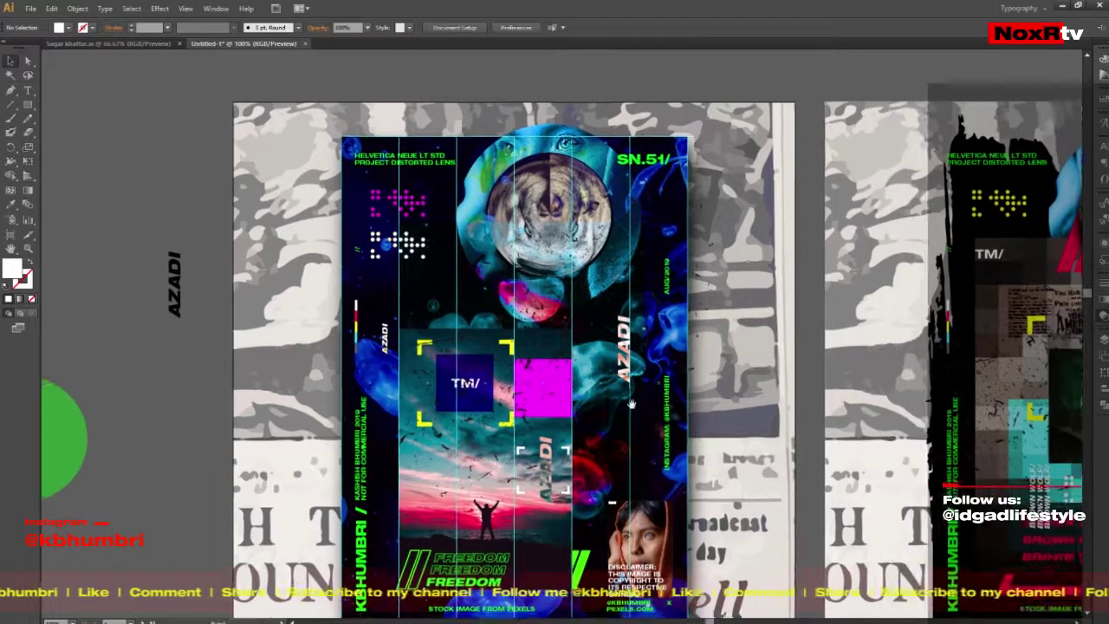
Step: Move and align the vertical AZADI label right of the magenta square, then deselect it
mouse_move(661, 346)
left_mouse_down()
mouse_move(616, 328)
mouse_move(617, 381)
left_mouse_up()
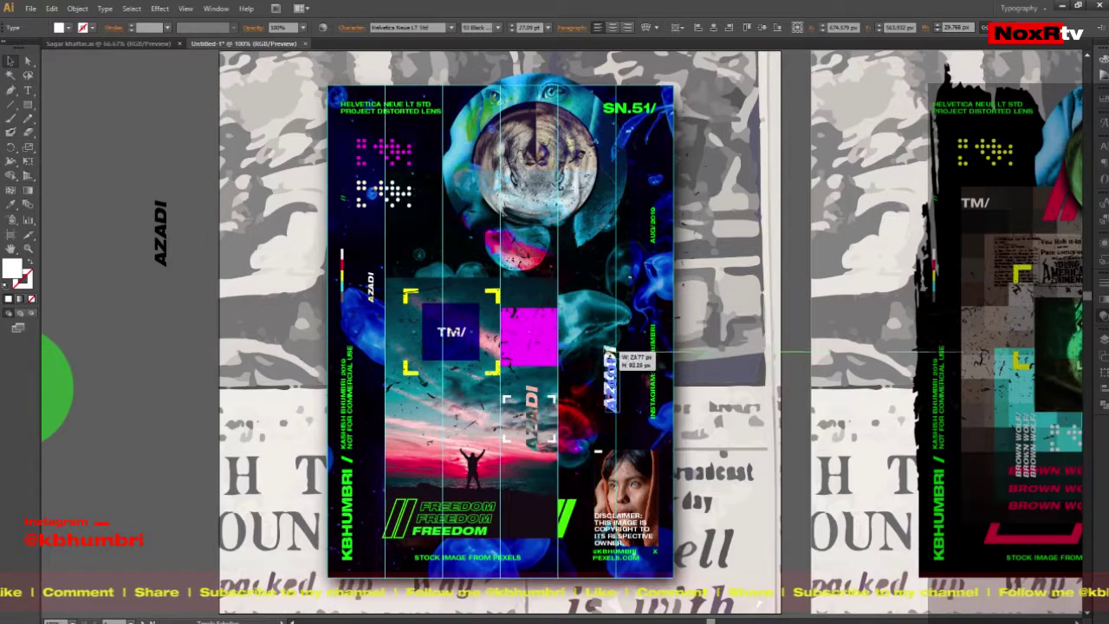
scroll(617, 382, "up", 5)
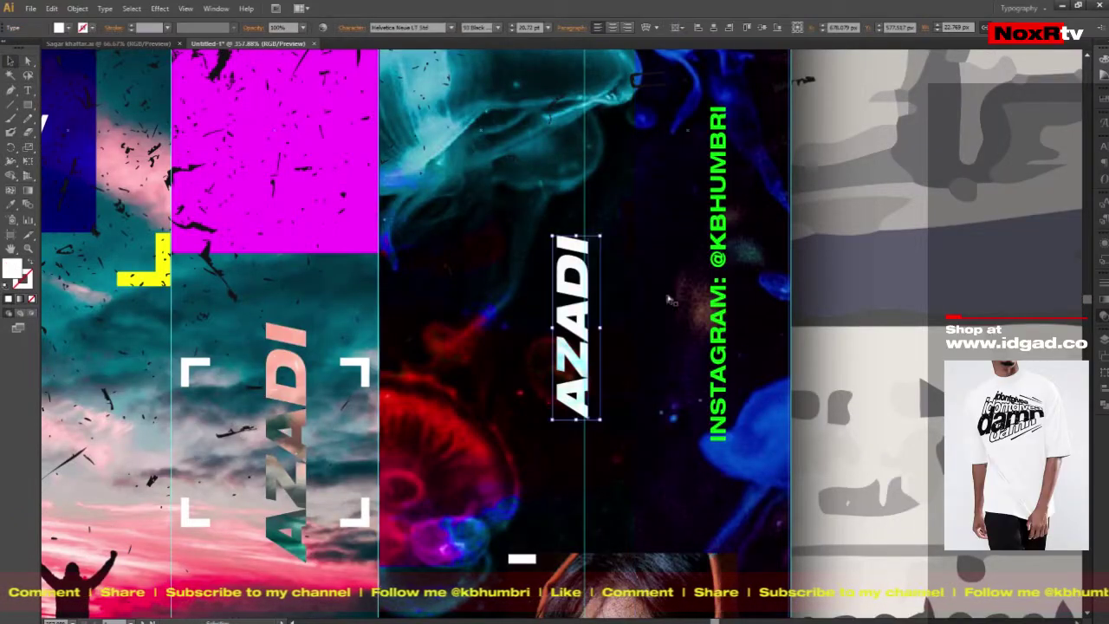
left_click_drag(572, 313, 568, 310)
key("ctrl+minus")
key("ctrl+minus")
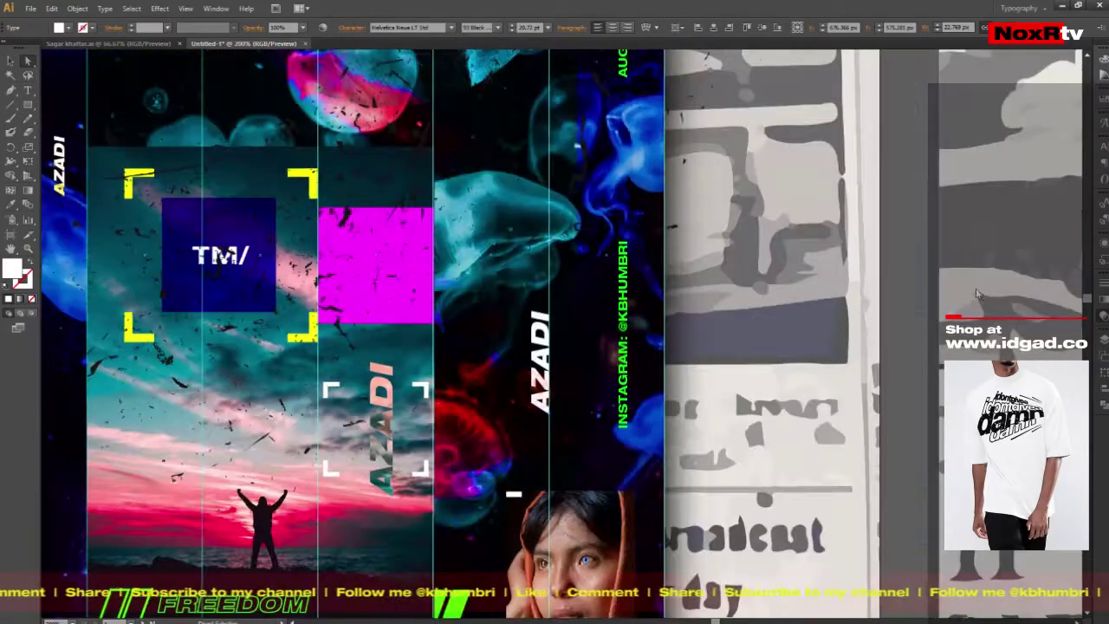
key("ctrl+0")
scroll(625, 488, "up", 5)
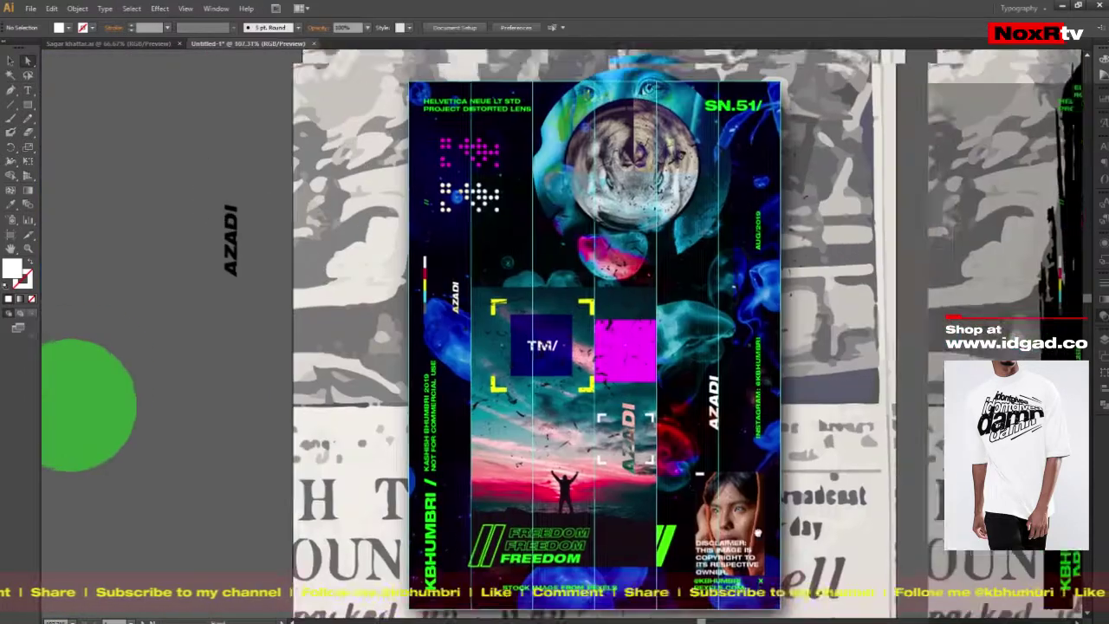
scroll(625, 488, "up", 5)
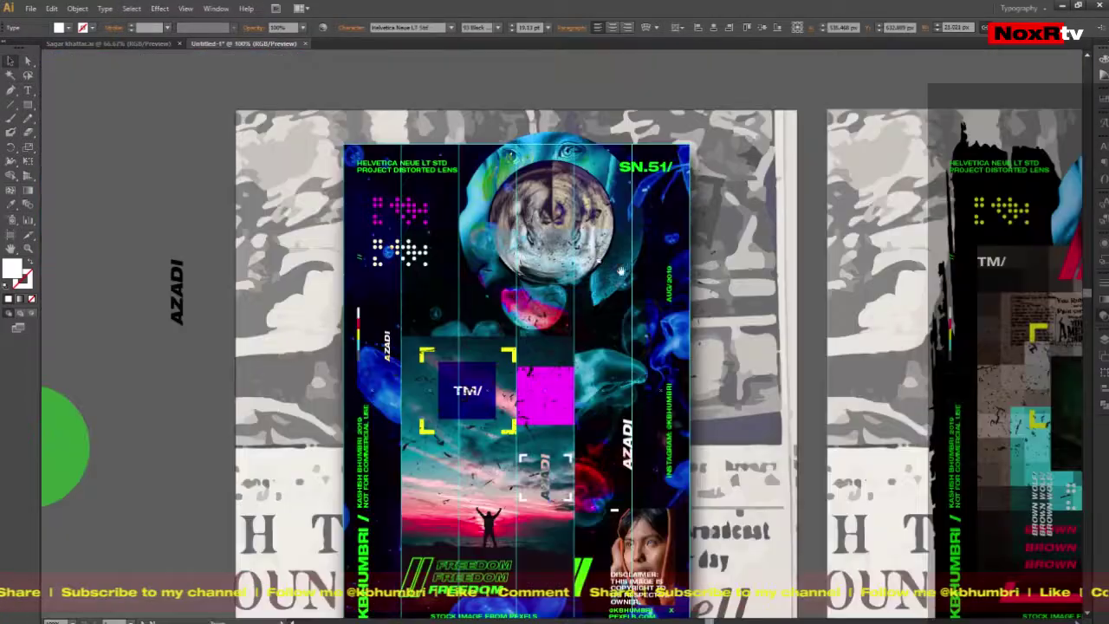
key("ctrl+1")
left_click(586, 415)
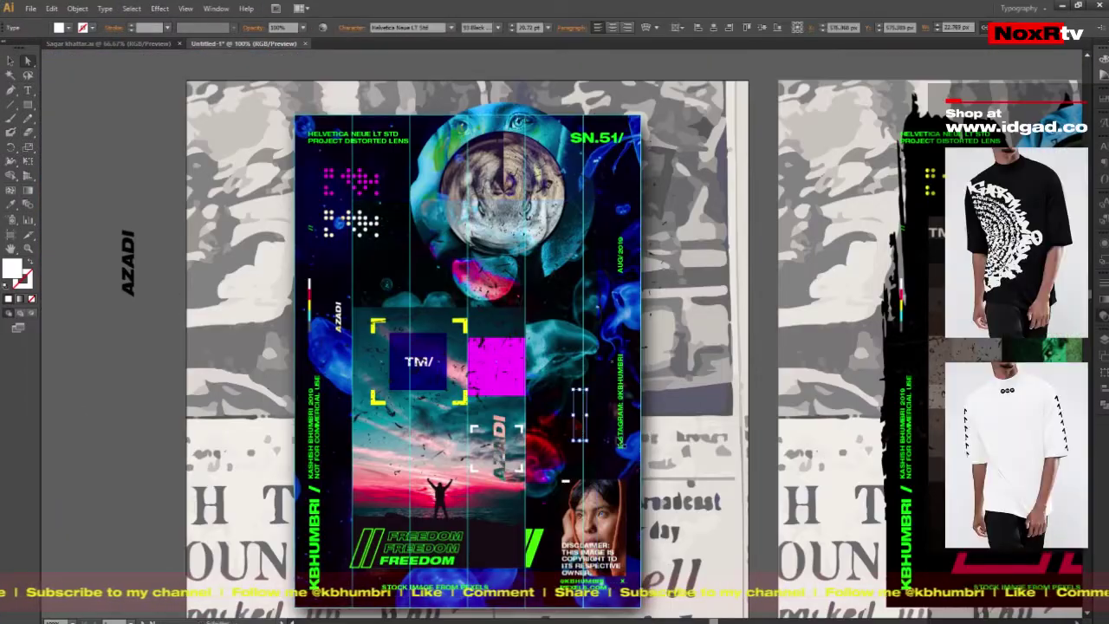
left_click(740, 339)
Step: Draw a thin white vertical bar, lengthen it, and position it beside the AZADI text
scroll(624, 442, "up", 5)
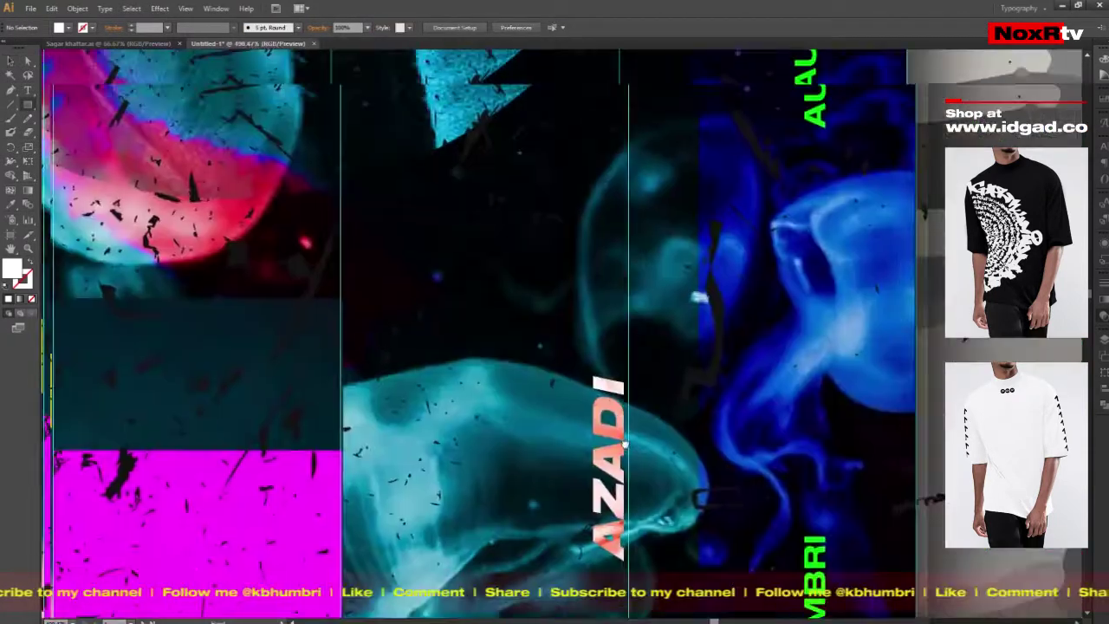
left_click_drag(575, 289, 577, 371)
scroll(689, 273, "up", 6)
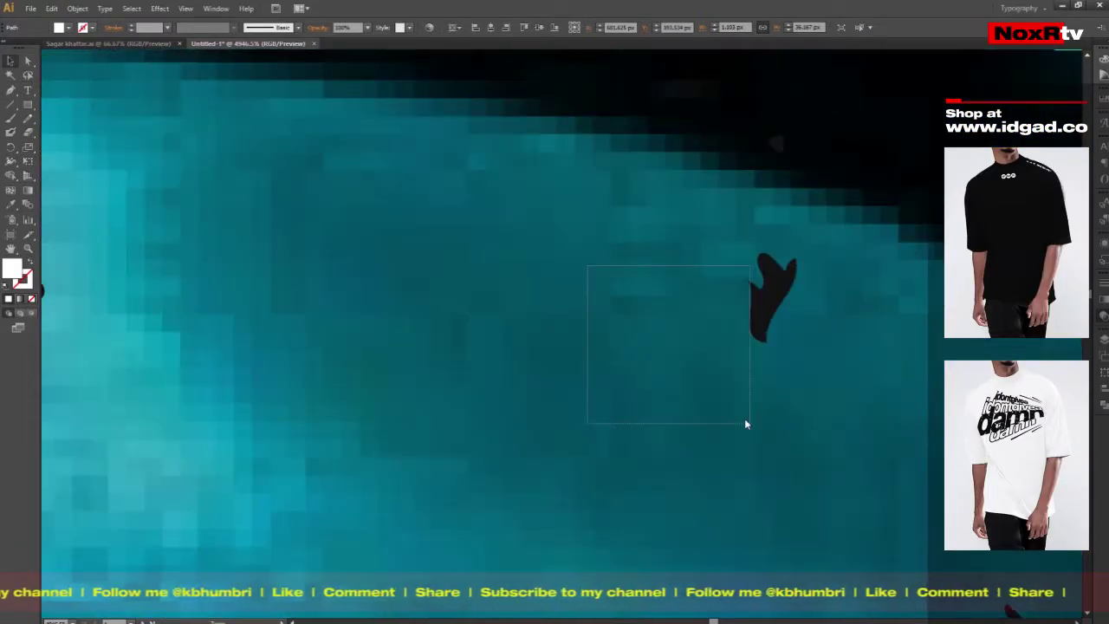
scroll(744, 424, "down", 10)
scroll(589, 405, "up", 3)
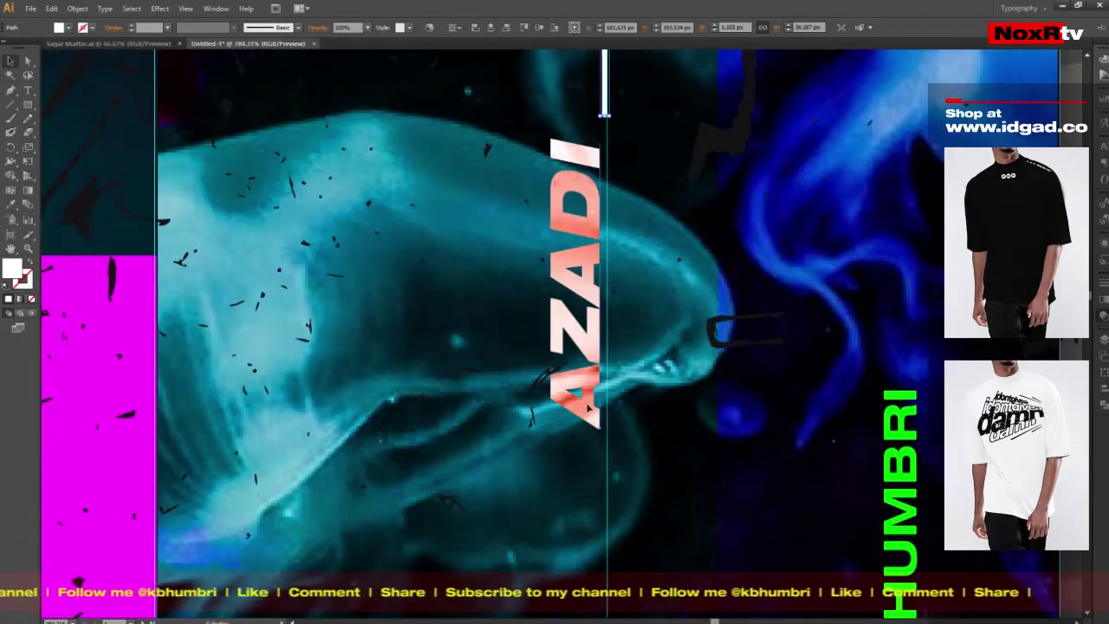
scroll(589, 405, "up", 2)
left_click_drag(610, 372, 616, 442)
scroll(616, 441, "down", 6)
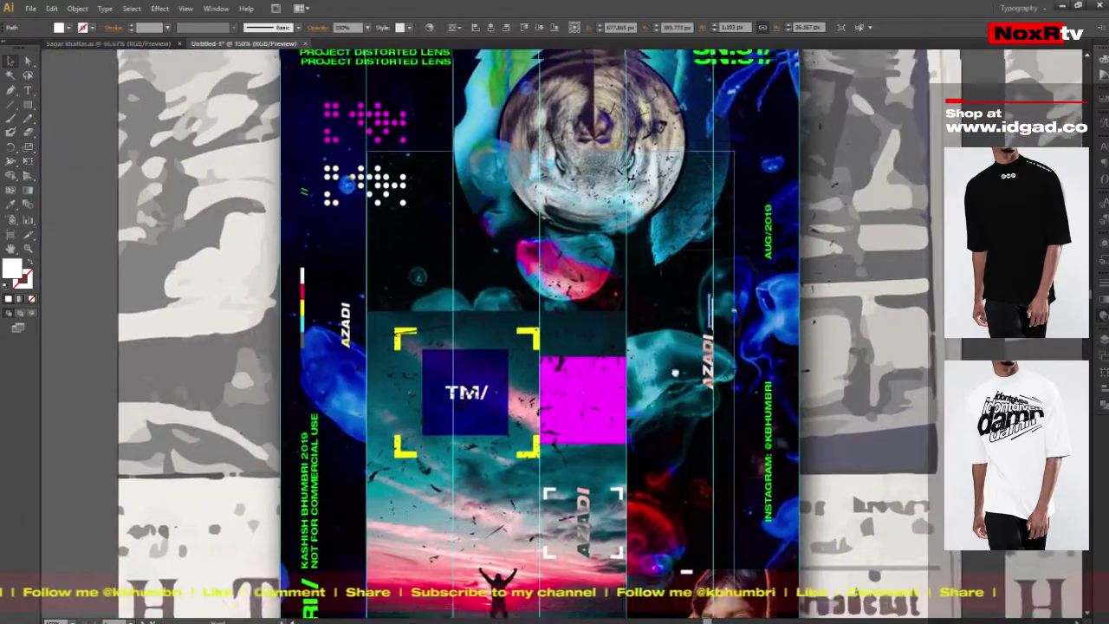
scroll(675, 372, "up", 3)
scroll(607, 433, "left", 5)
scroll(598, 494, "left", 3)
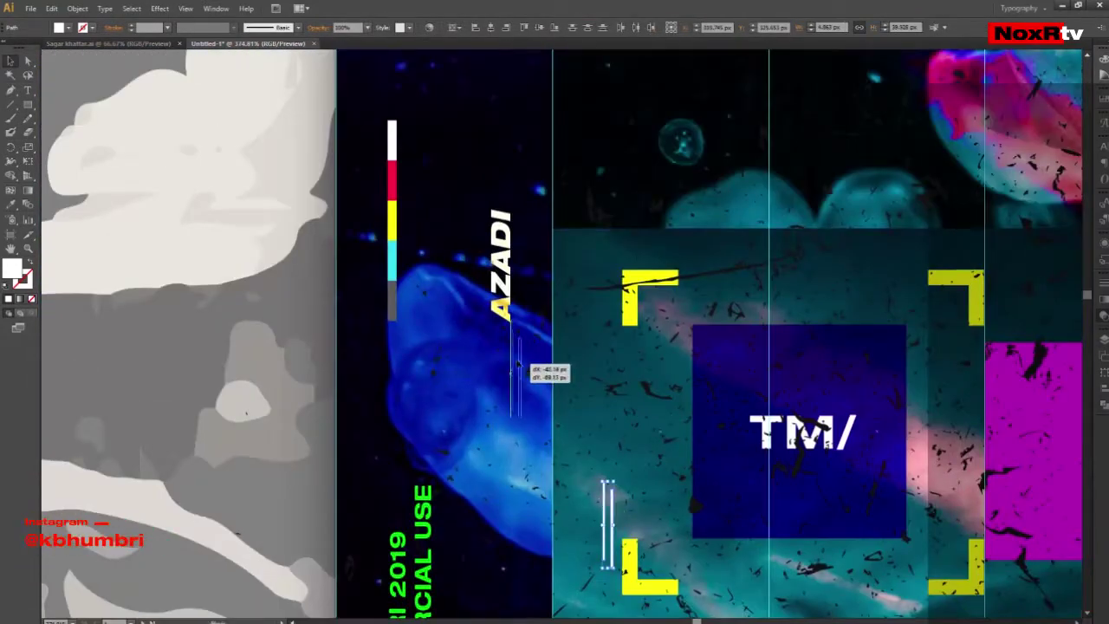
scroll(518, 371, "down", 3)
scroll(730, 312, "up", 5)
left_click_drag(731, 312, 572, 402)
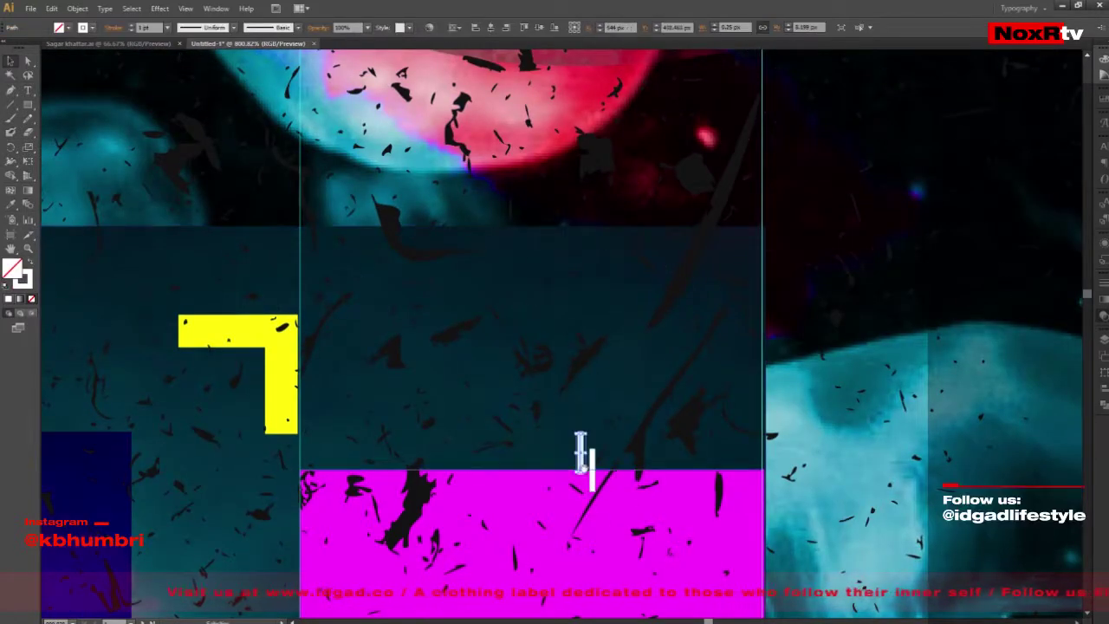
Step: Delete the stray speckle compound path from the poster
scroll(581, 450, "down", 5)
left_click(712, 431)
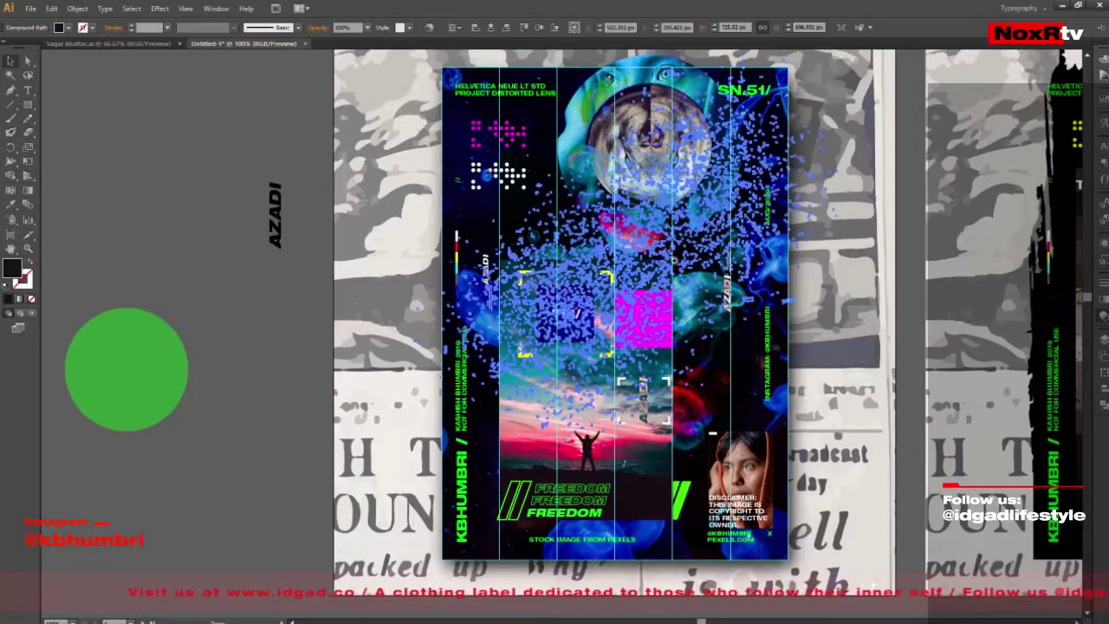
scroll(712, 432, "up", 5)
key("Delete")
scroll(651, 300, "down", 5)
scroll(735, 541, "up", 2)
scroll(735, 542, "down", 3)
scroll(754, 511, "up", 3)
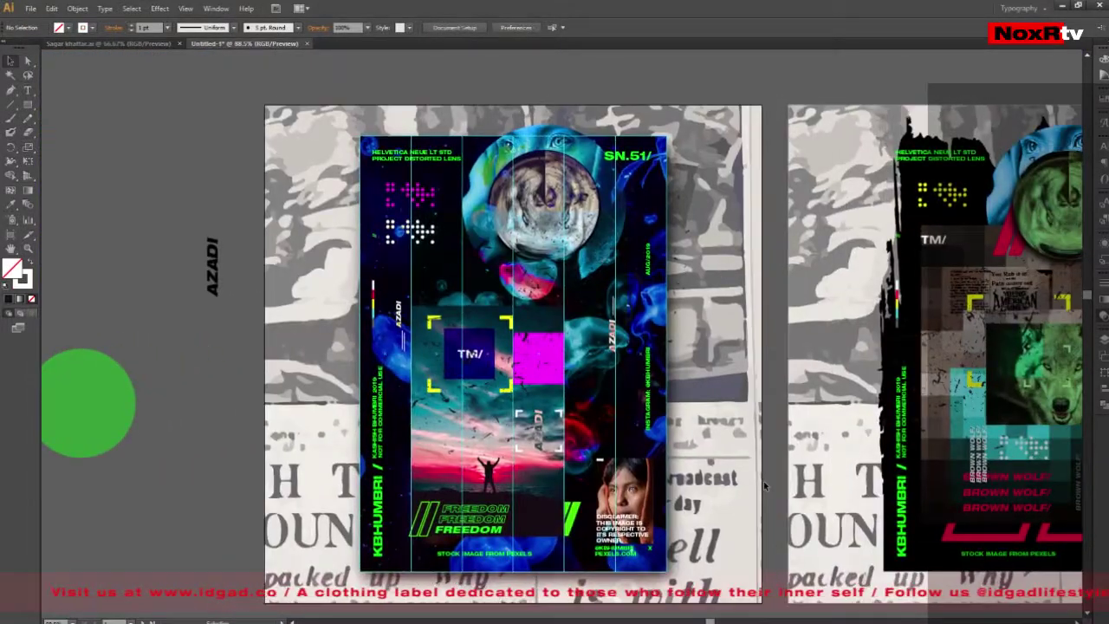
Step: Move the woman's face photo up behind the lens circle, then select it in the left poster
scroll(764, 487, "down", 1)
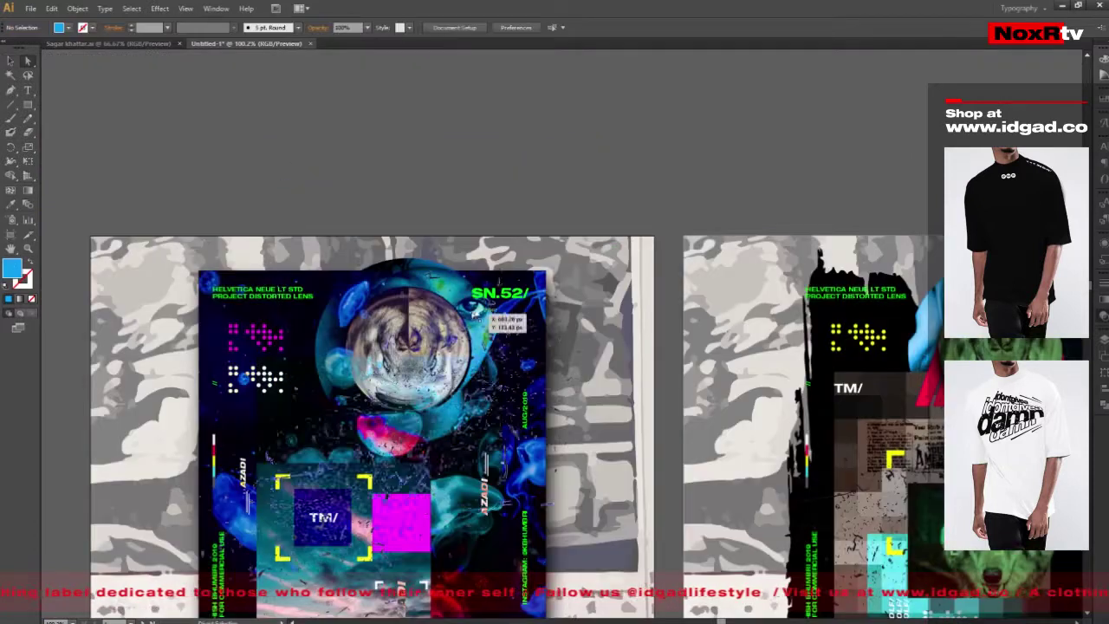
left_click_drag(404, 269, 378, 245)
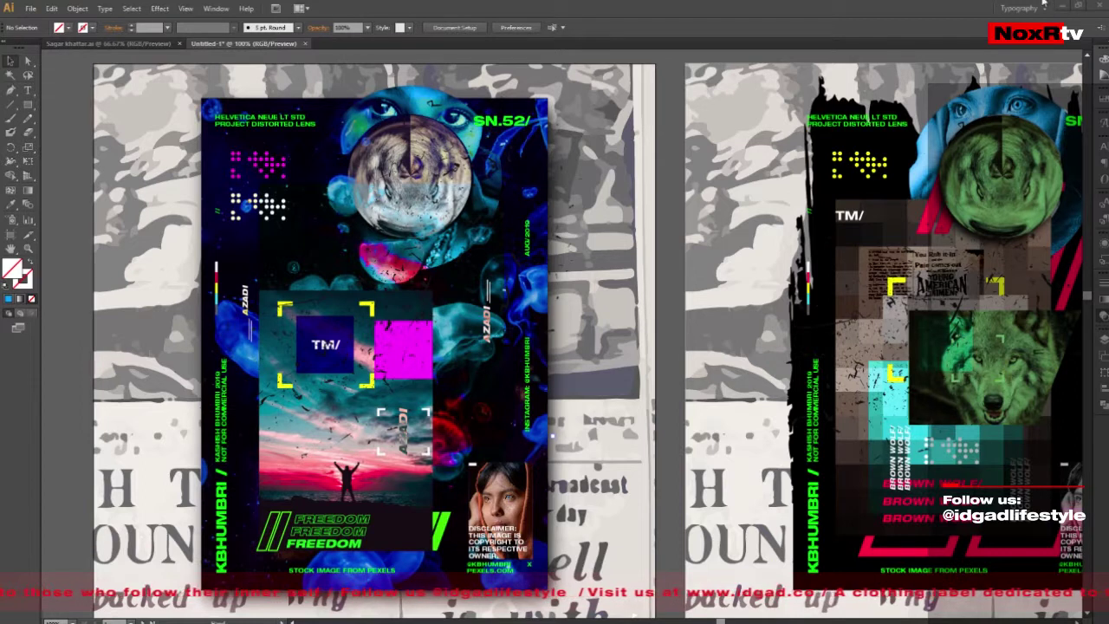
left_click(399, 494)
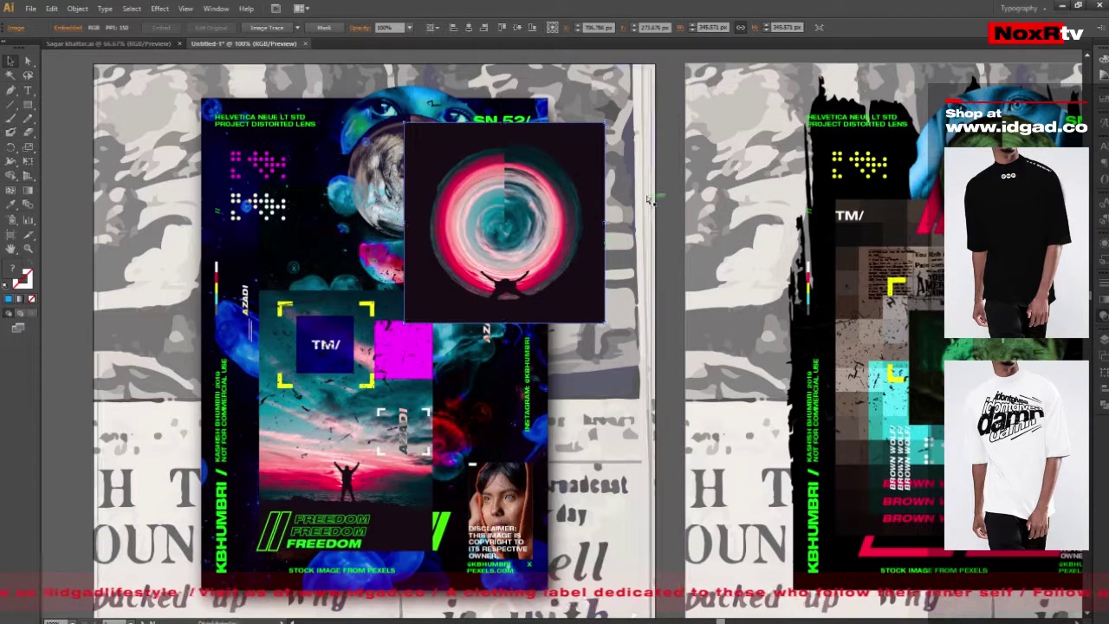
Step: Paste the red and teal swirl image into the lens clip group, scaled and nudged to fill the circle
double_click(396, 148)
key("ctrl+v")
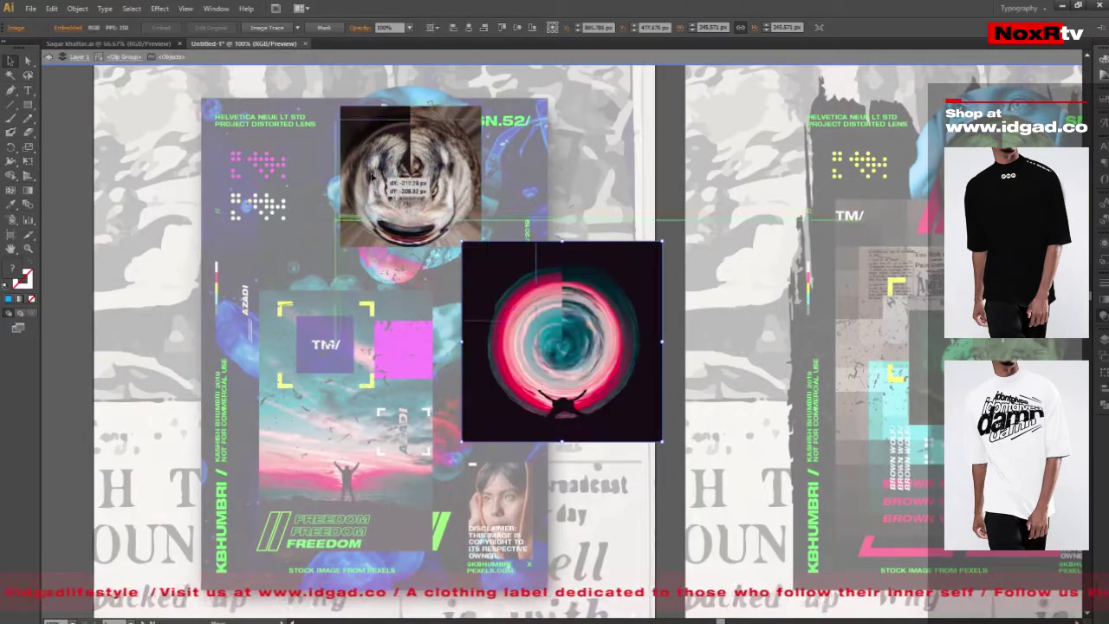
left_click_drag(372, 177, 436, 213)
left_click_drag(483, 247, 481, 247)
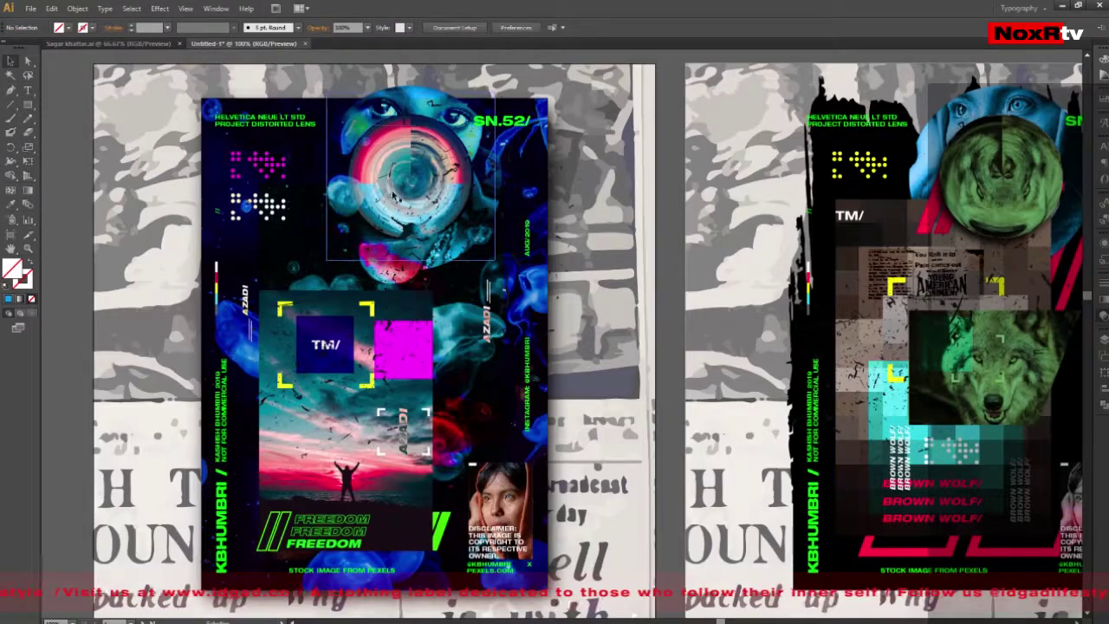
scroll(396, 152, "up", 5)
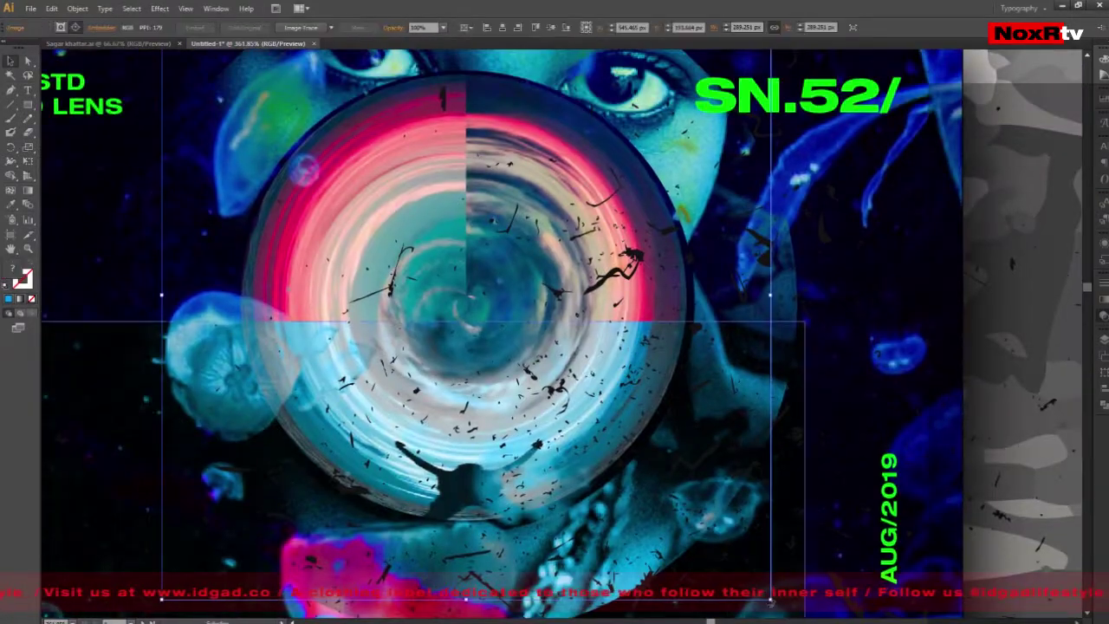
mouse_move(737, 520)
left_mouse_down()
mouse_move(712, 540)
mouse_move(700, 529)
mouse_move(751, 579)
left_mouse_up()
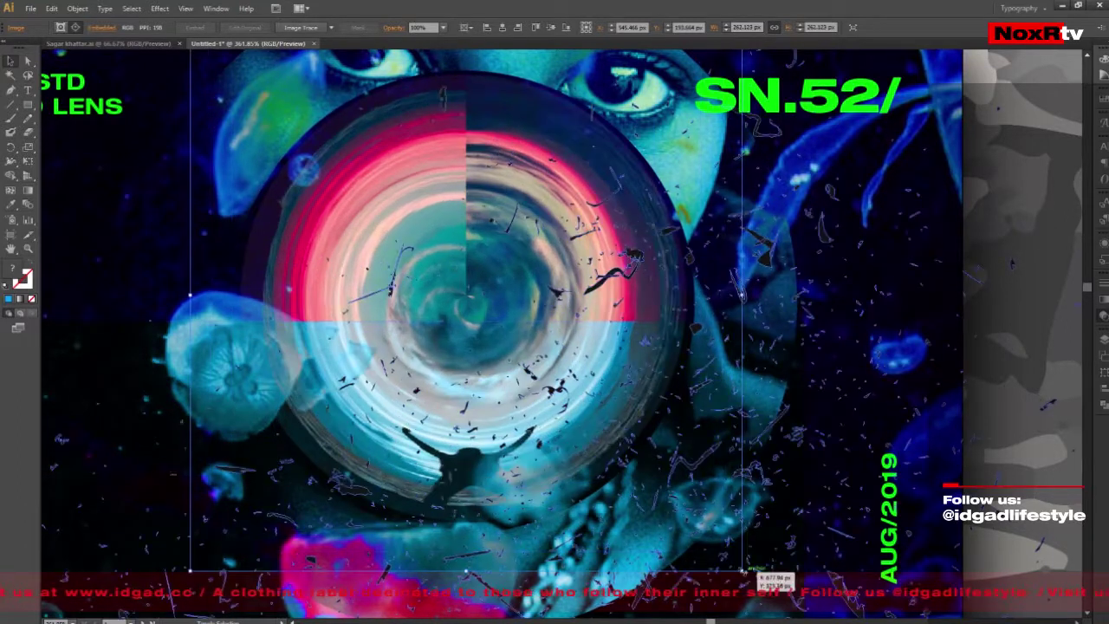
key("Left")
key("Left")
key("Left")
key("Down")
key("Down")
key("Down")
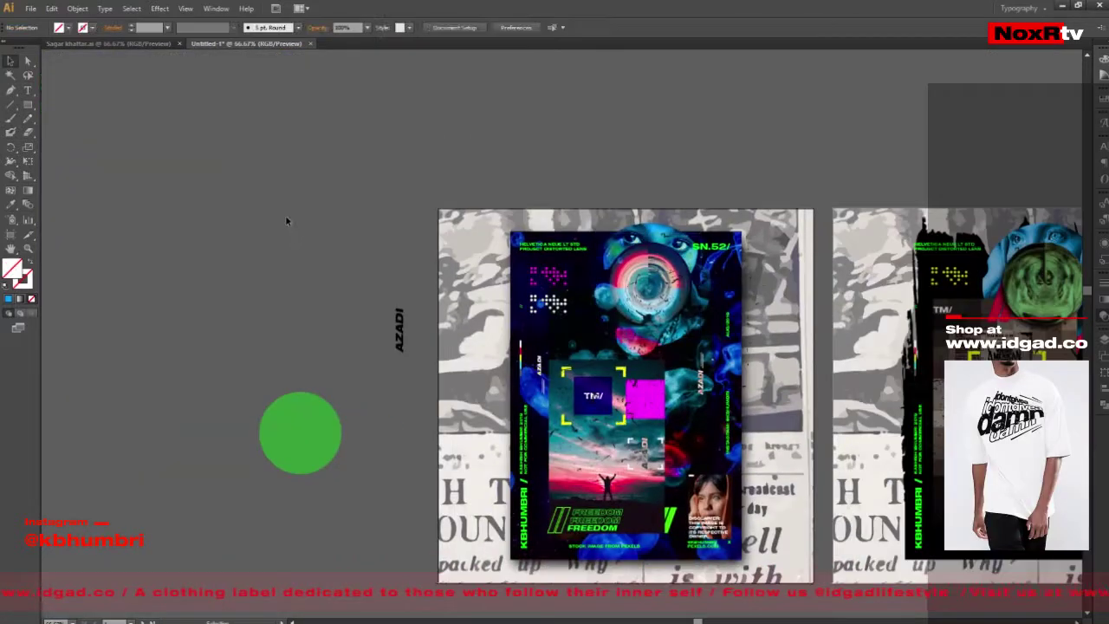
Step: Select the poster group, zoom out to show both posters, then clear the selection
left_click(625, 267)
key("ctrl+minus")
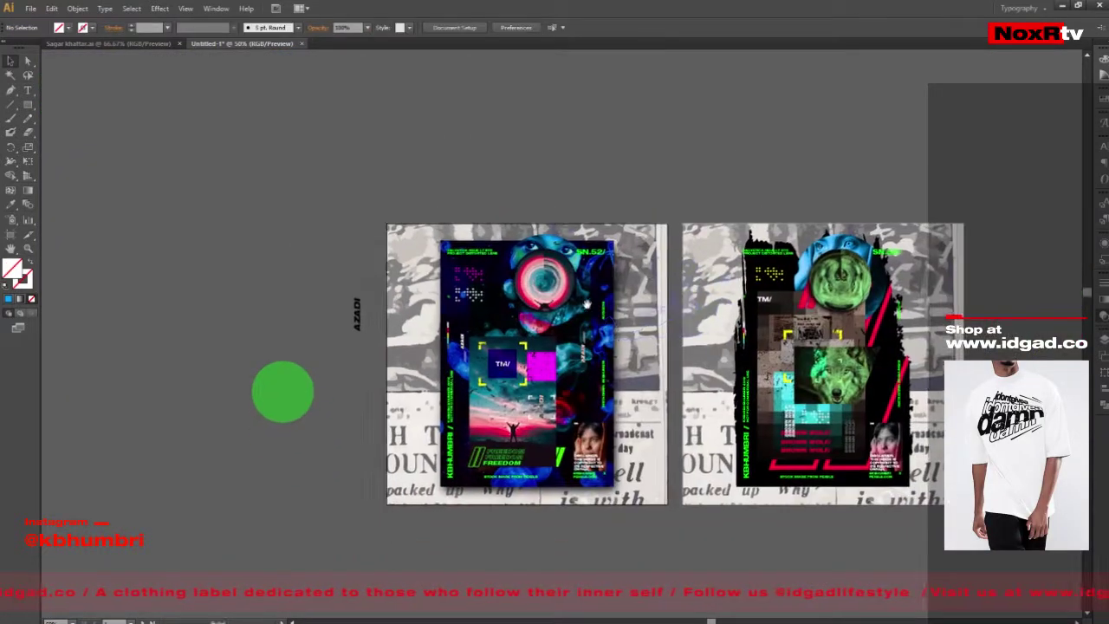
left_click(272, 217)
scroll(596, 426, "up", 3)
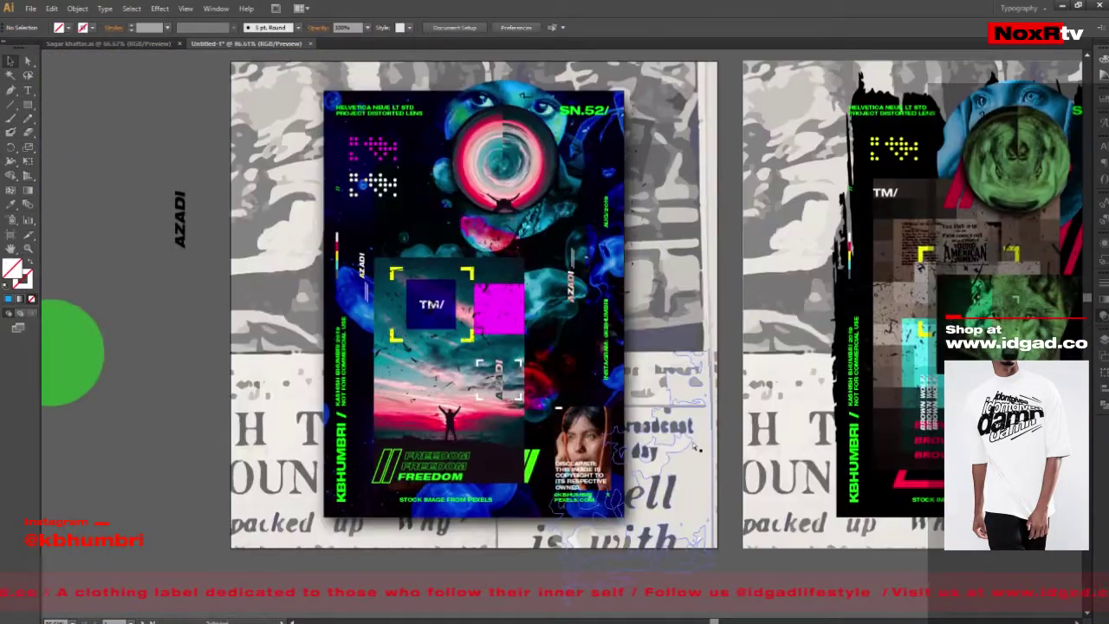
Step: Inside the poster group, undo trial resizes of the corner portrait and scale it to its frame
double_click(559, 407)
left_click_drag(666, 395, 682, 163)
key("ctrl+z")
scroll(573, 467, "up", 6)
left_click_drag(579, 431, 568, 437)
key("ctrl+z")
left_click_drag(622, 223, 621, 211)
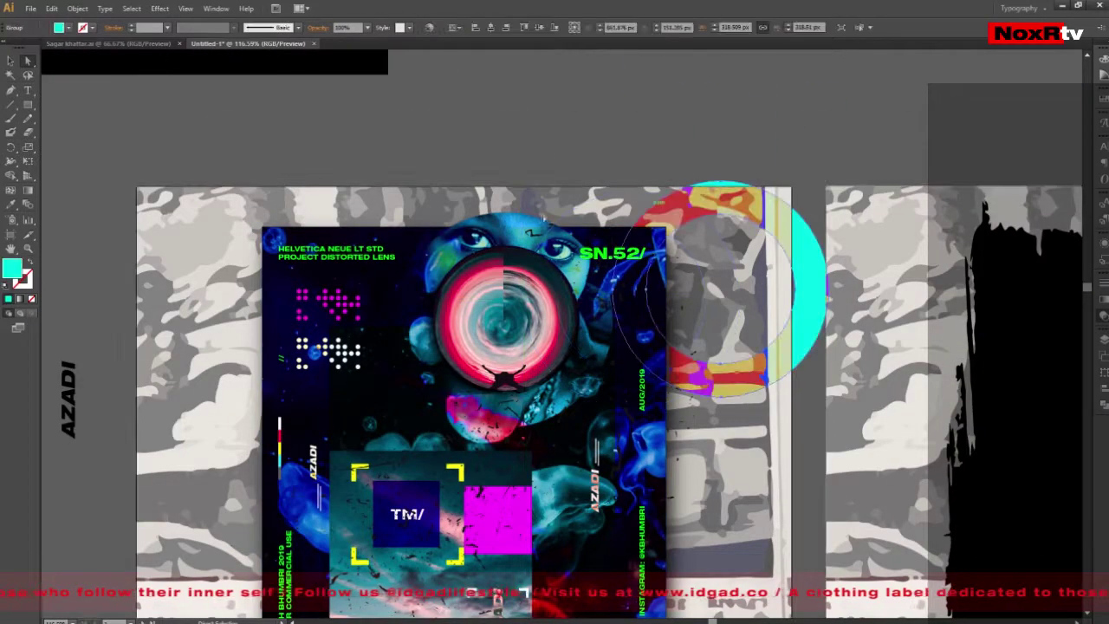
Step: Select the magenta tint circle group sitting over the woman's face
left_click(507, 220)
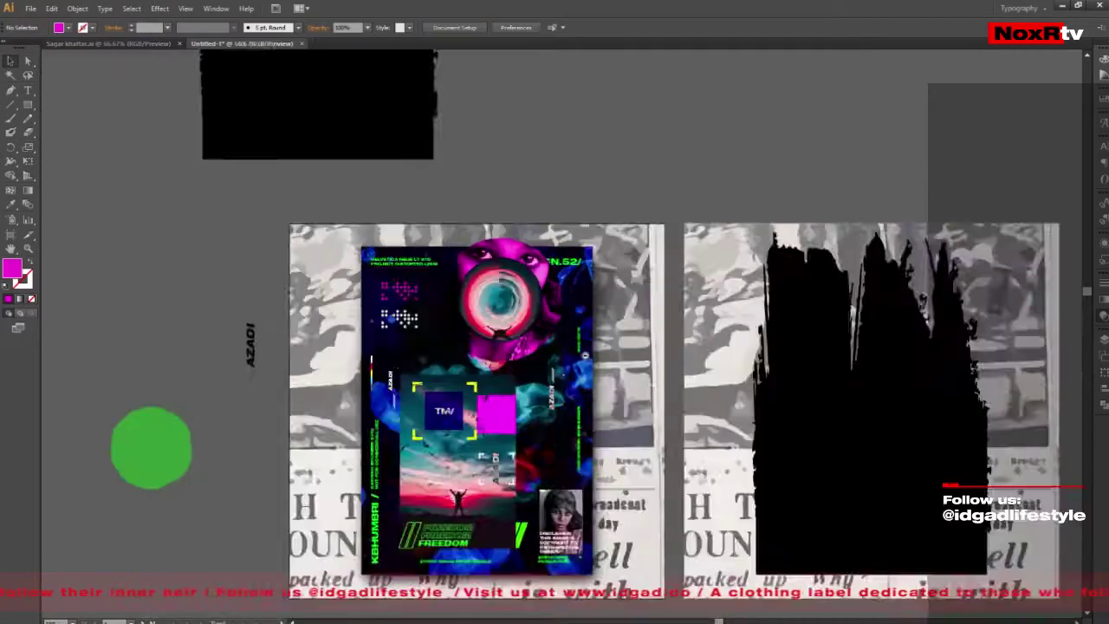
scroll(851, 474, "up", 2)
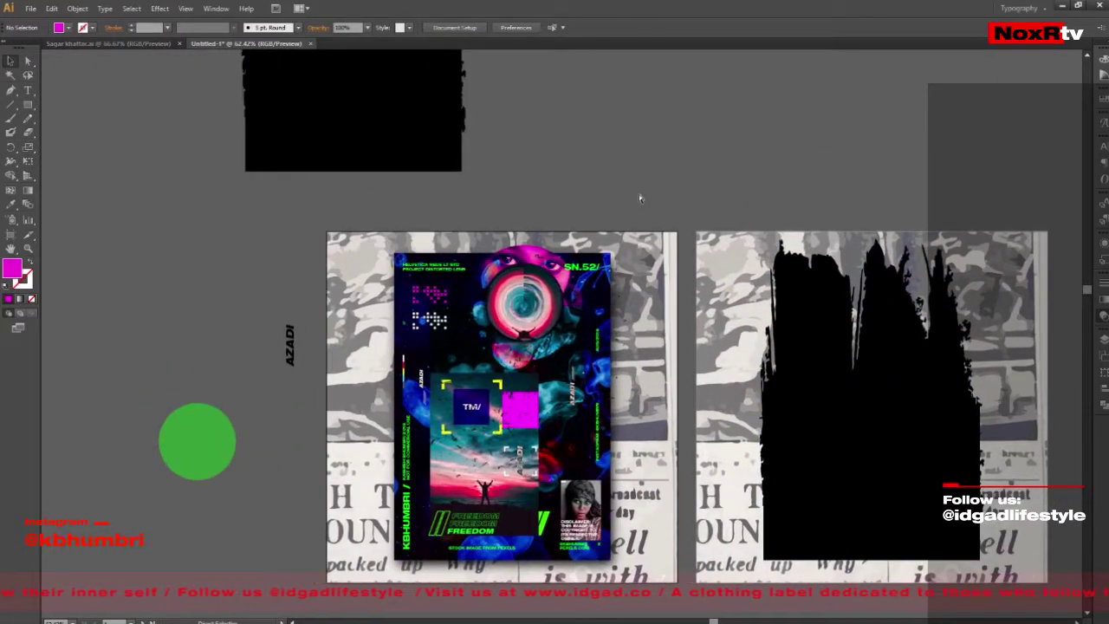
left_click(607, 239)
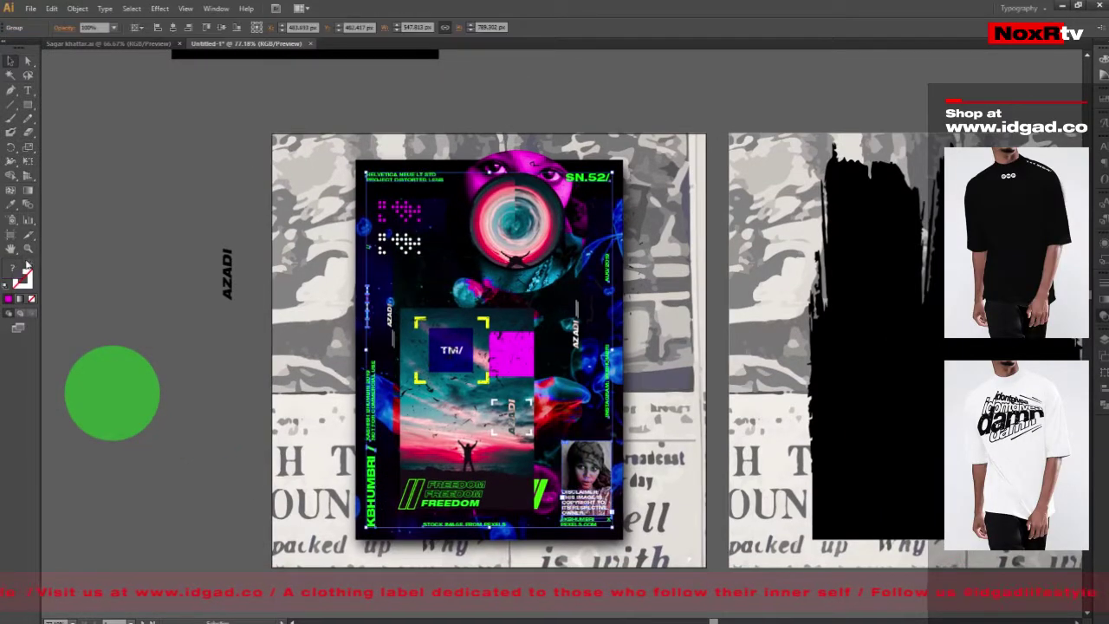
Step: Exit the poster group's isolation mode, zoom out to the whole poster, and select all objects
double_click(386, 179)
double_click(670, 267)
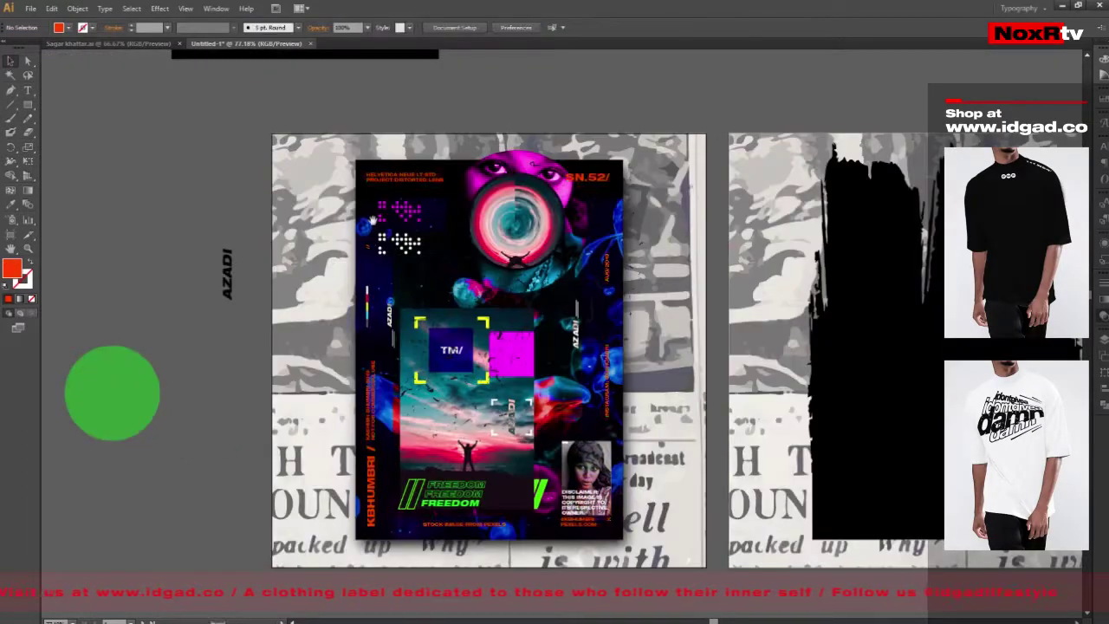
key("ctrl+minus")
scroll(555, 494, "down", 1)
key("ctrl+a")
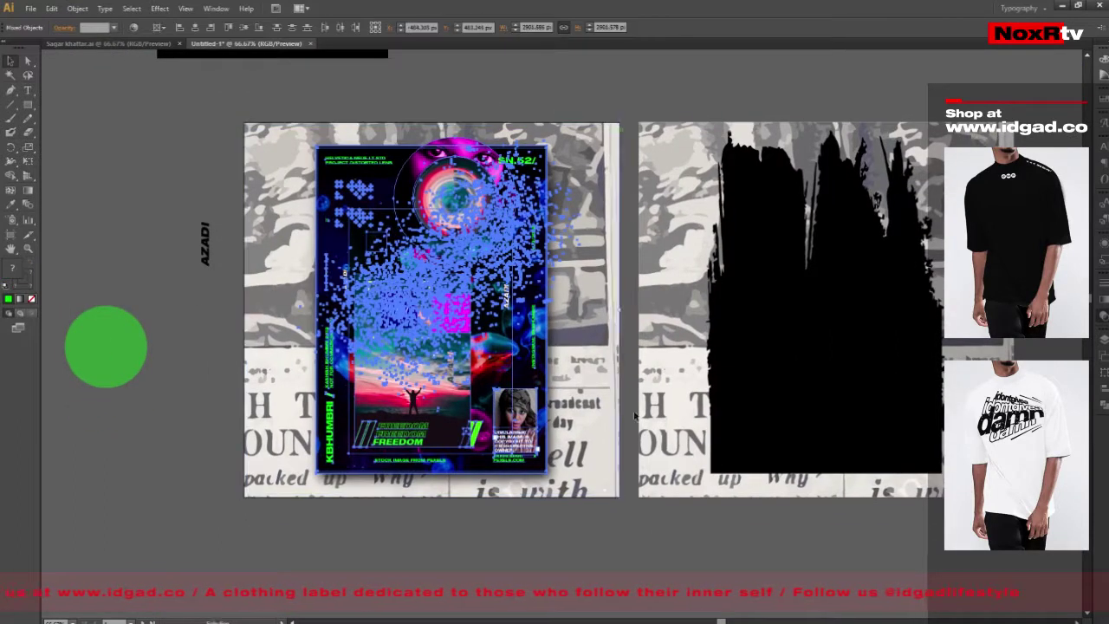